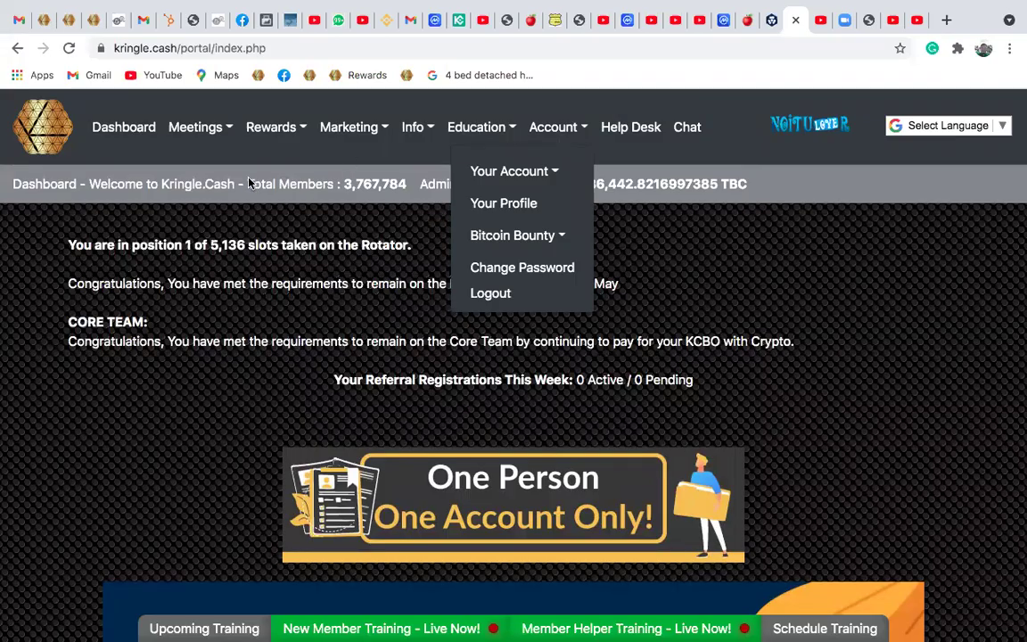
# - Open the Your Account status page showing paid status, expiration date and last payment
pyautogui.click(59, 231)
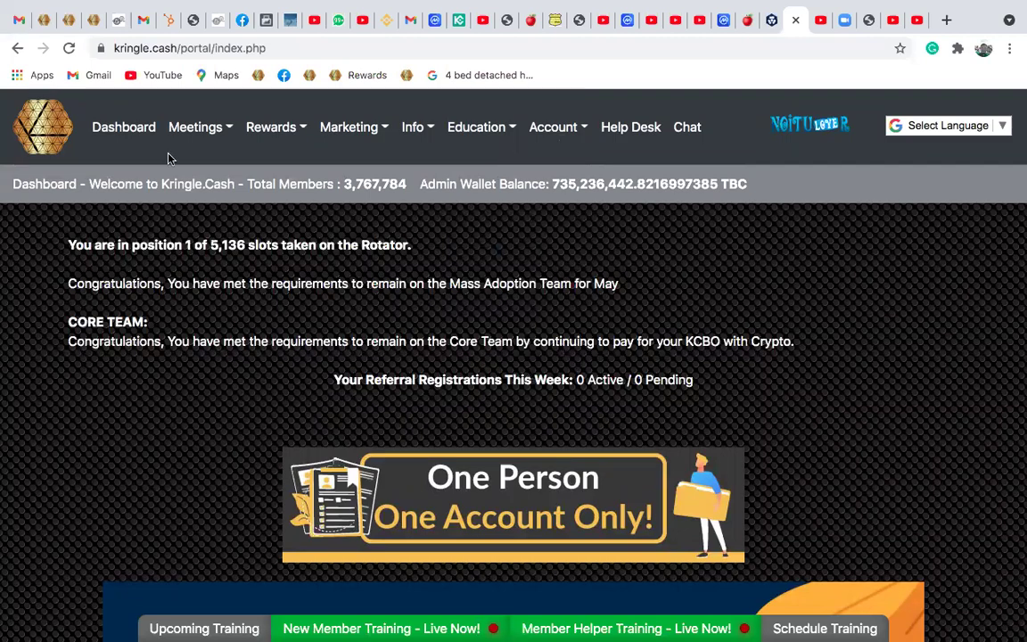
pyautogui.click(108, 128)
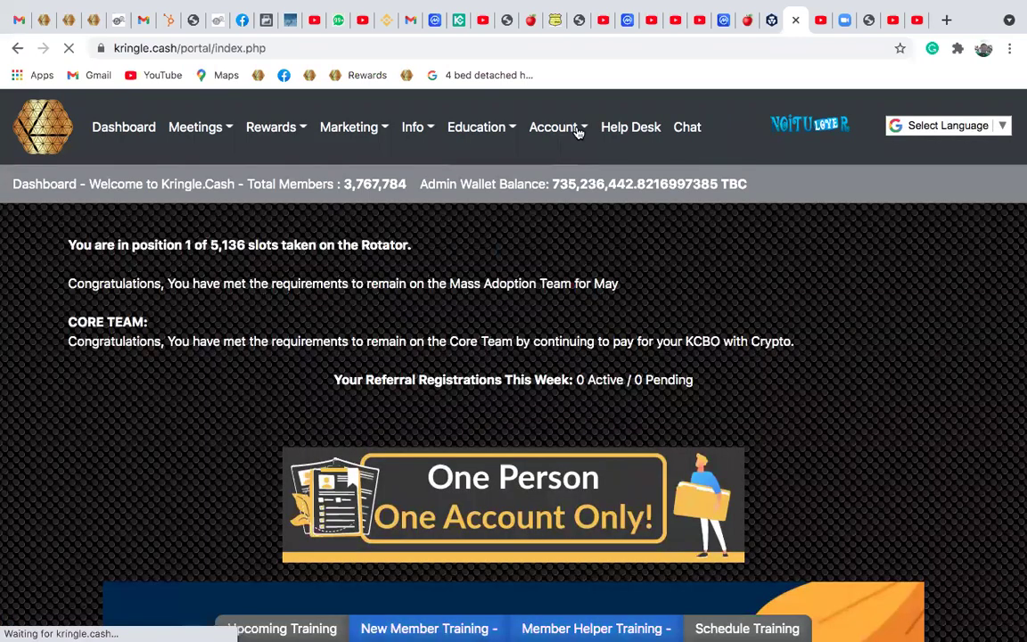
pyautogui.click(582, 127)
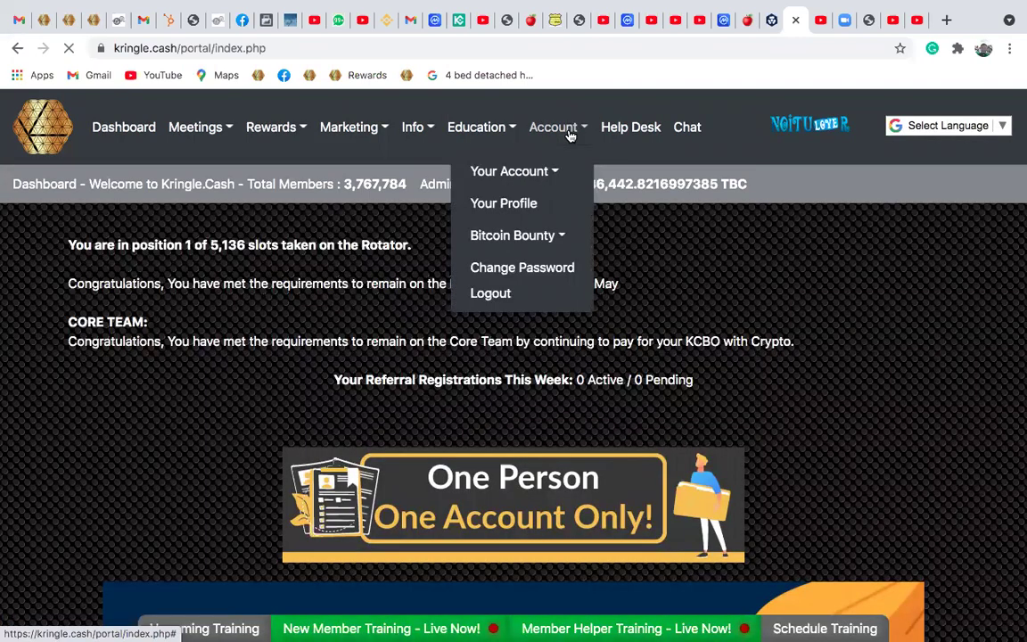
pyautogui.click(551, 174)
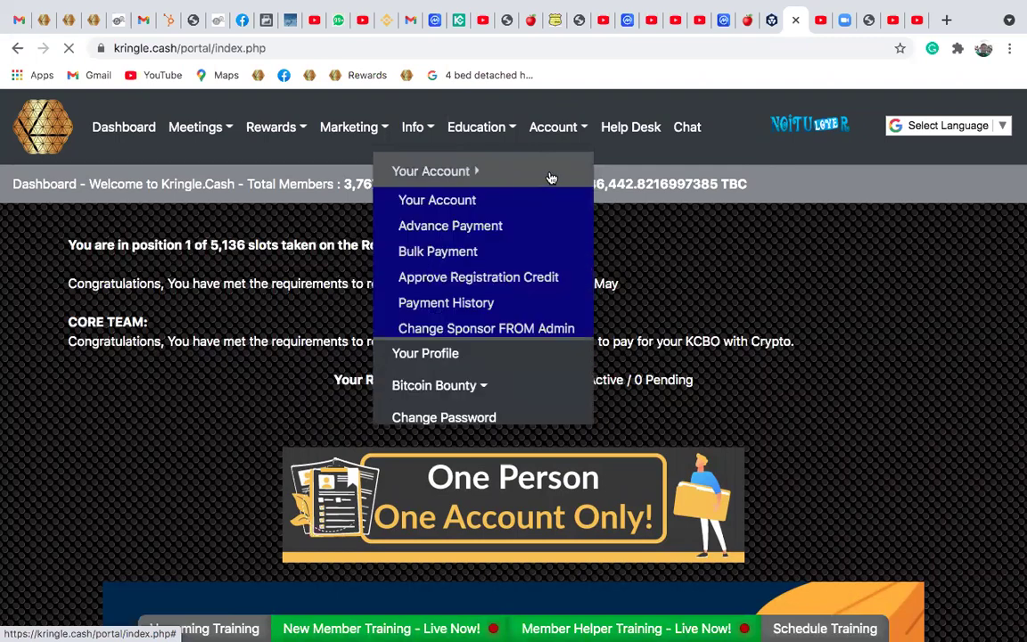
pyautogui.click(419, 202)
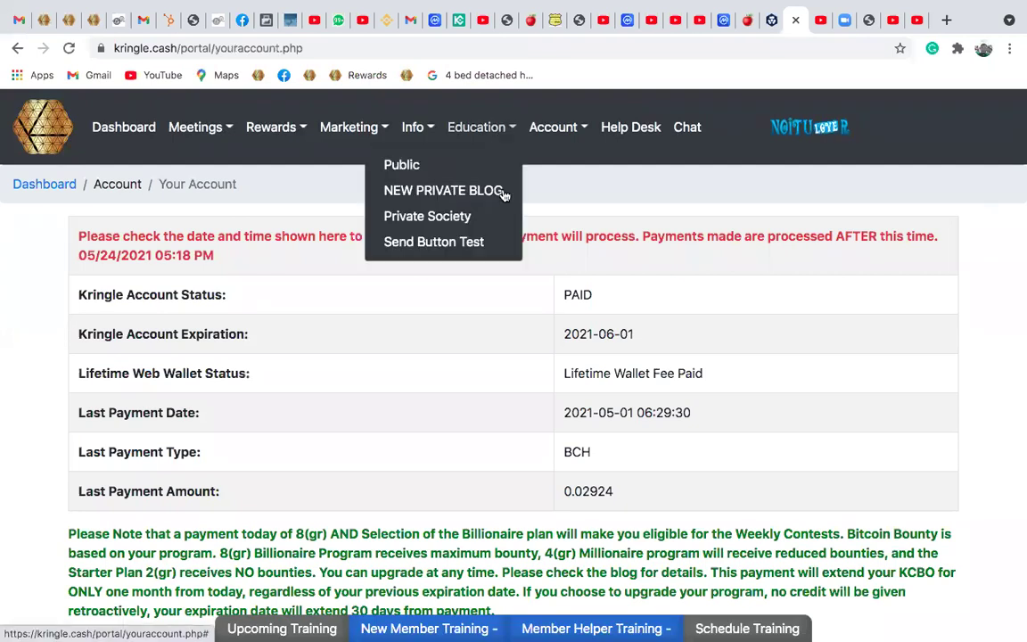
pyautogui.scroll(-5, 410, 321)
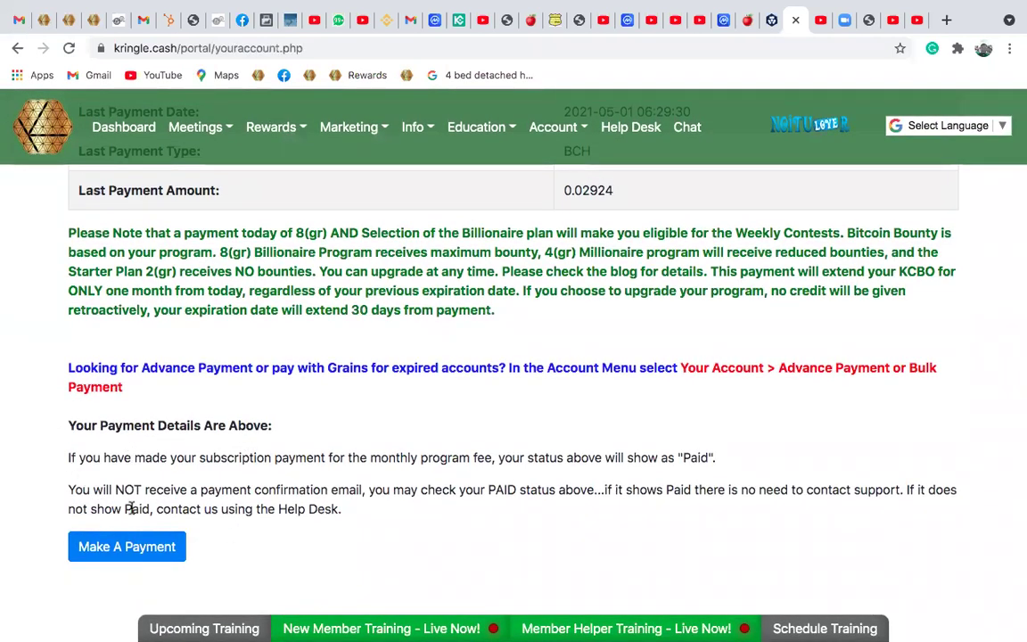
pyautogui.moveTo(559, 126)
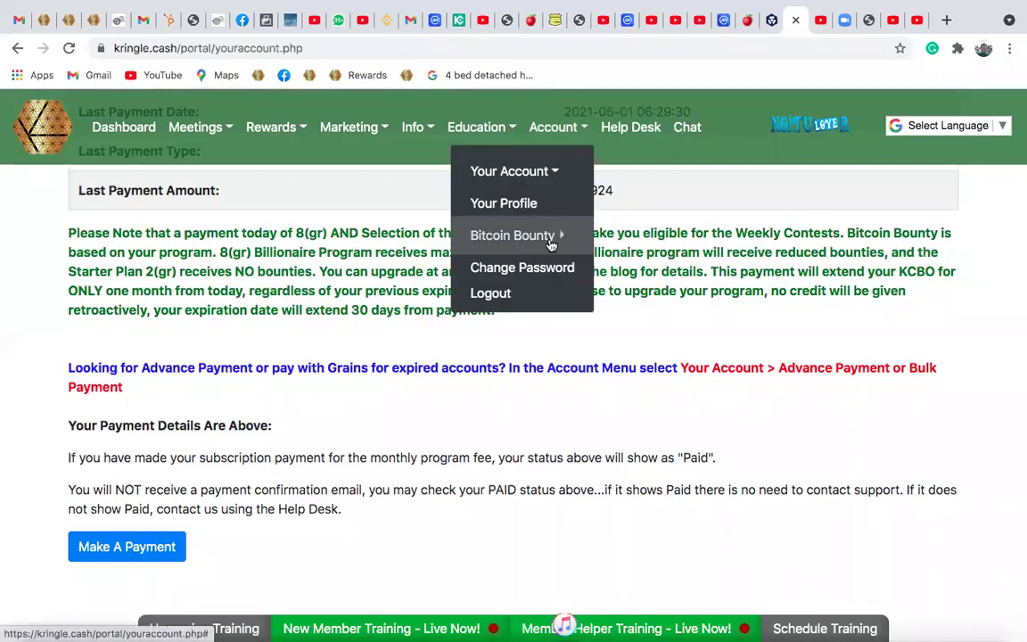
pyautogui.click(535, 170)
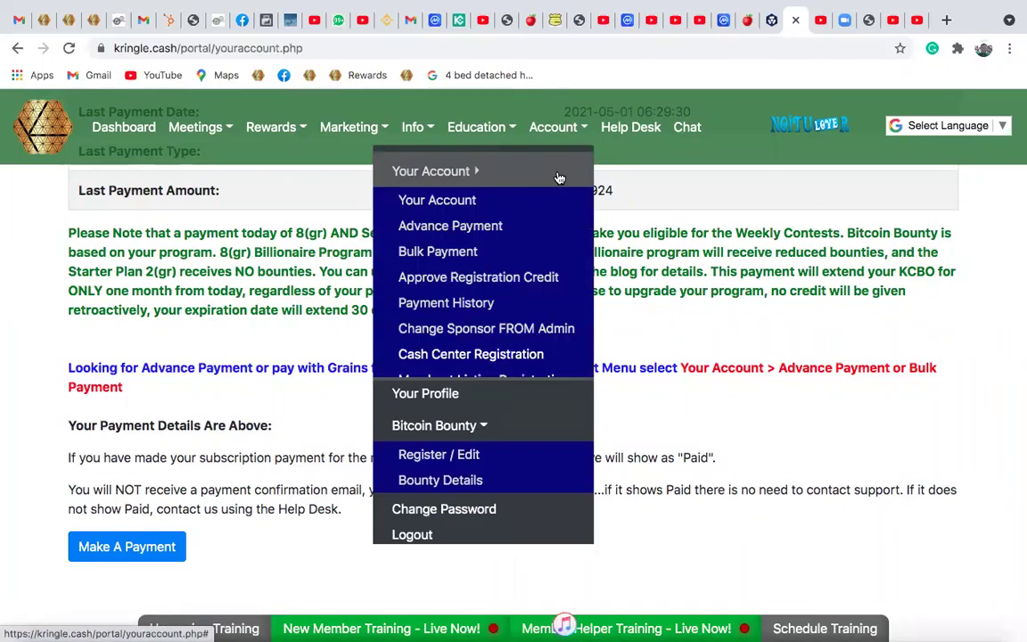
# - Open Bulk Payment and view the grains credits held
pyautogui.click(416, 252)
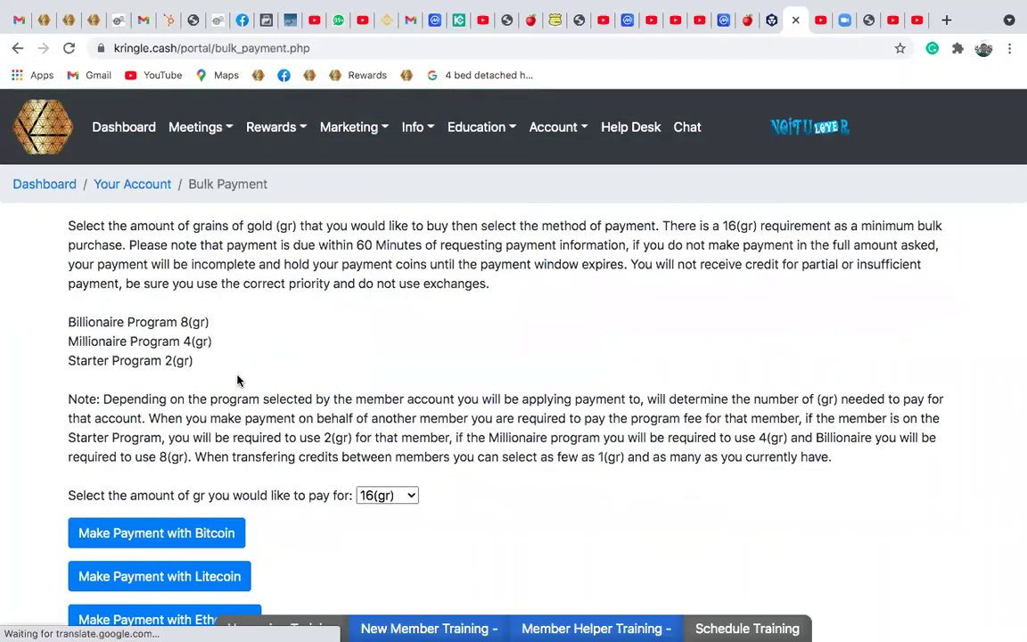
pyautogui.scroll(-4, 237, 380)
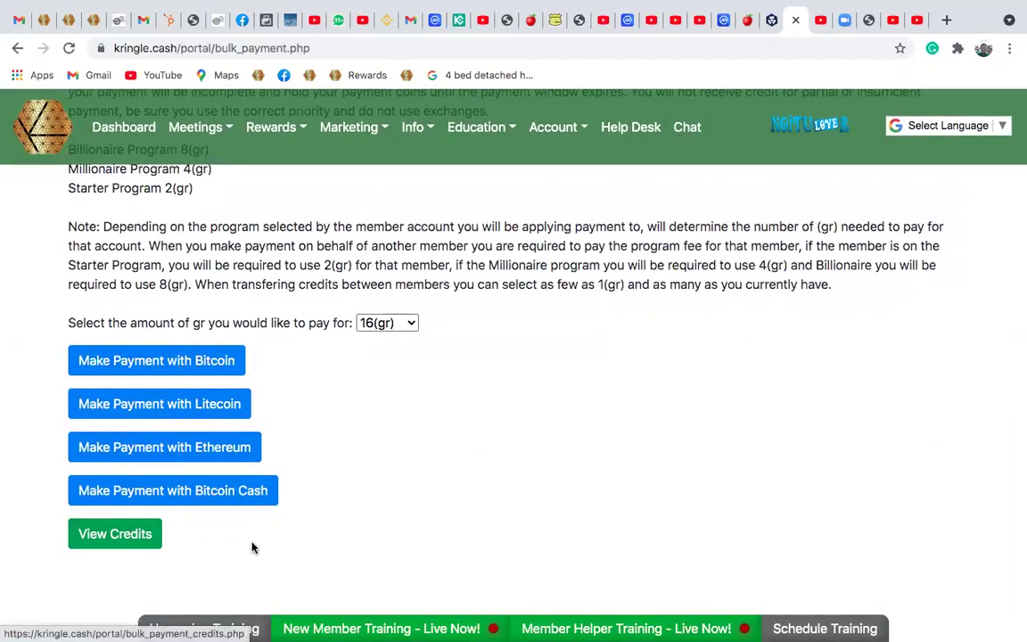
pyautogui.click(97, 534)
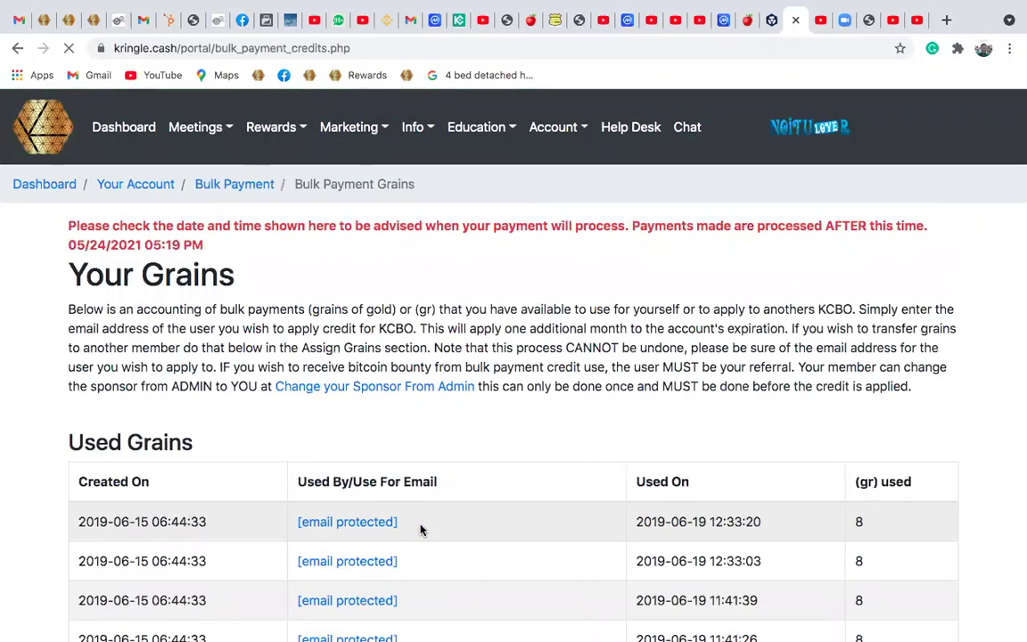
# - Scroll through the Used Grains history down to the 12 grains available
pyautogui.scroll(-3, 422, 530)
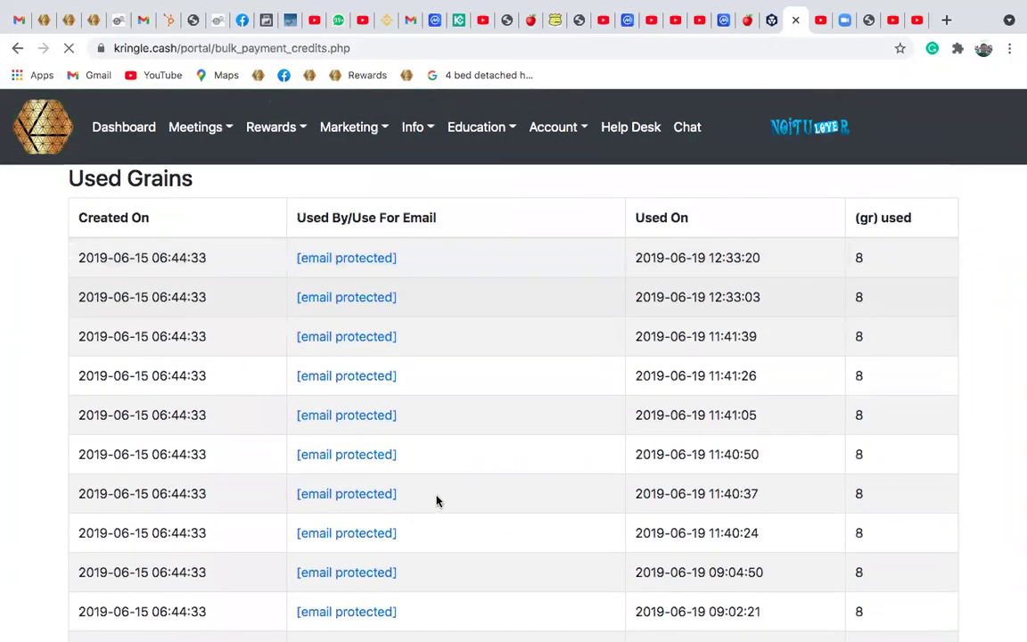
pyautogui.scroll(-1, 156, 497)
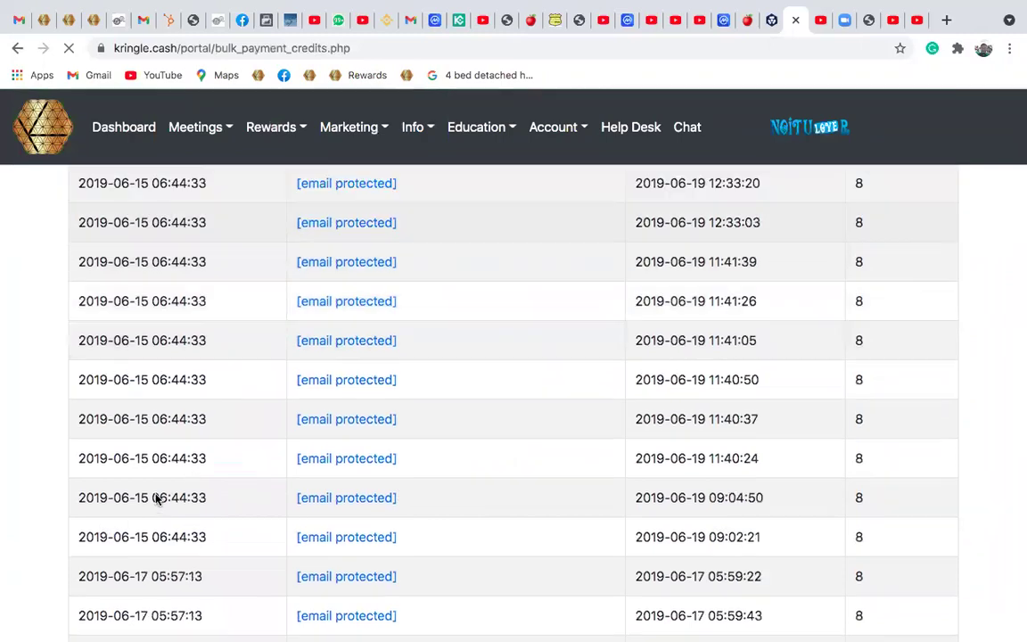
pyautogui.scroll(-2, 202, 505)
pyautogui.scroll(4, 113, 506)
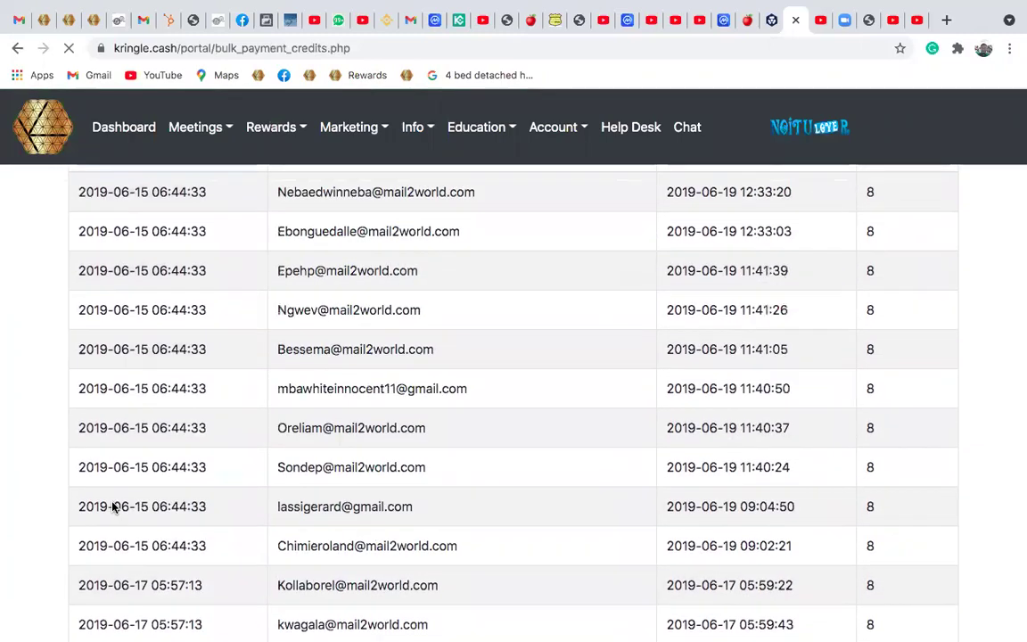
pyautogui.scroll(1, 113, 506)
pyautogui.scroll(-2, 113, 507)
pyautogui.scroll(-7, 115, 506)
pyautogui.scroll(-1, 114, 506)
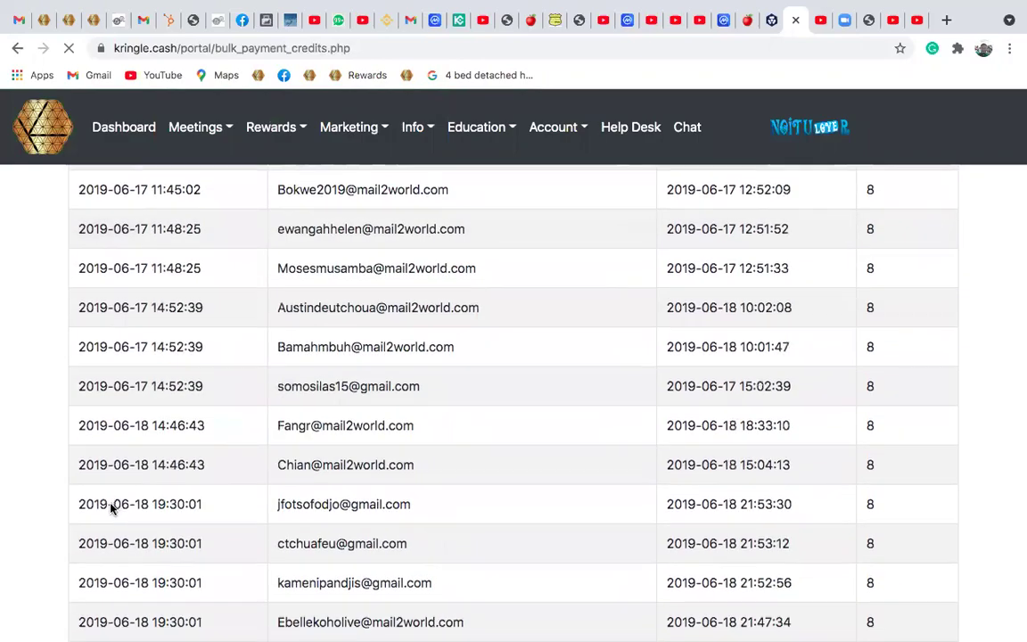
pyautogui.scroll(-4, 111, 507)
pyautogui.scroll(-4, 111, 506)
pyautogui.scroll(-2, 110, 506)
pyautogui.scroll(-2, 110, 506)
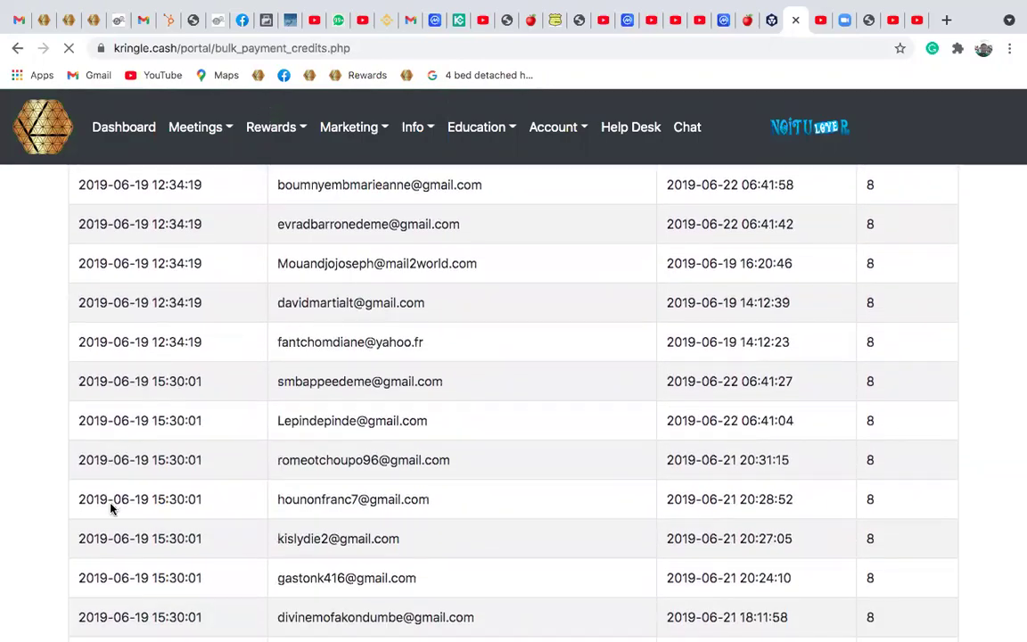
pyautogui.scroll(-3, 111, 506)
pyautogui.scroll(-3, 111, 506)
pyautogui.scroll(-3, 111, 507)
pyautogui.scroll(-3, 111, 507)
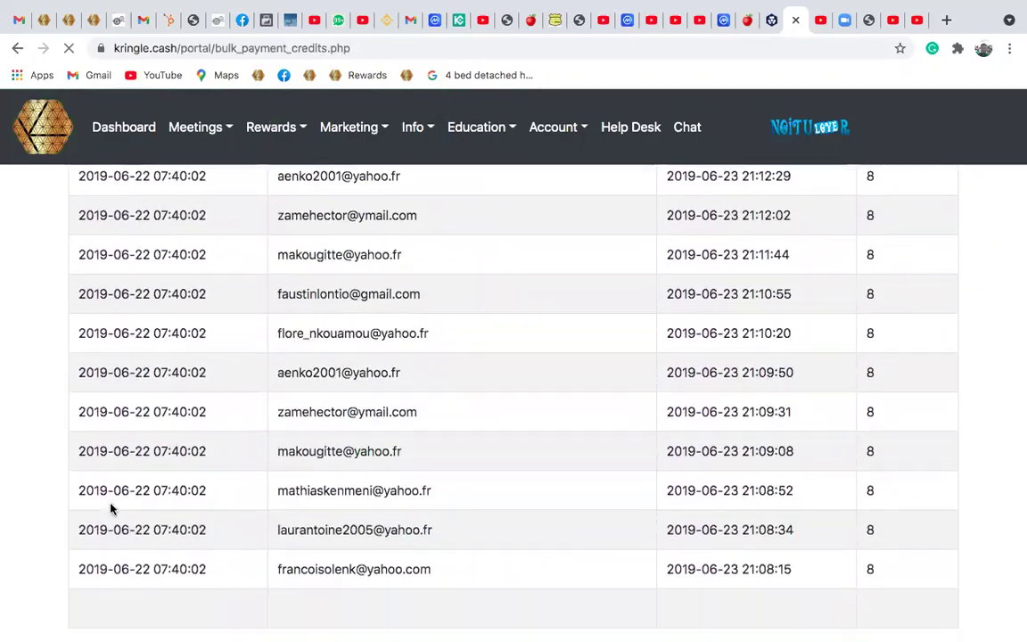
pyautogui.scroll(-2, 111, 506)
pyautogui.scroll(-5, 111, 506)
pyautogui.scroll(3, 109, 504)
pyautogui.scroll(15, 111, 505)
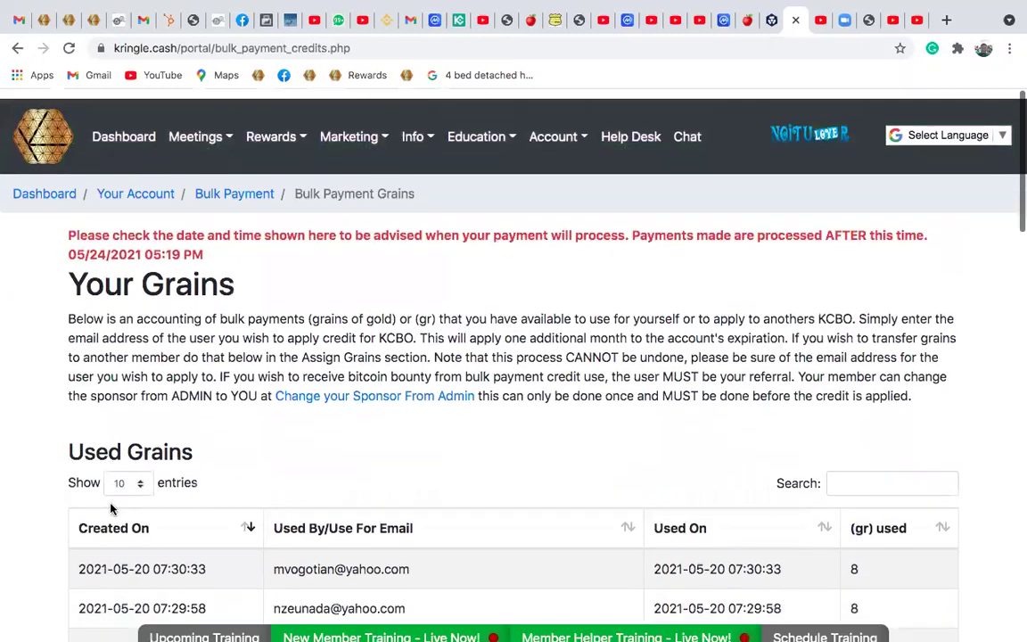
pyautogui.scroll(-4, 110, 508)
pyautogui.scroll(-2, 109, 508)
pyautogui.scroll(-3, 105, 507)
pyautogui.scroll(-1, 103, 505)
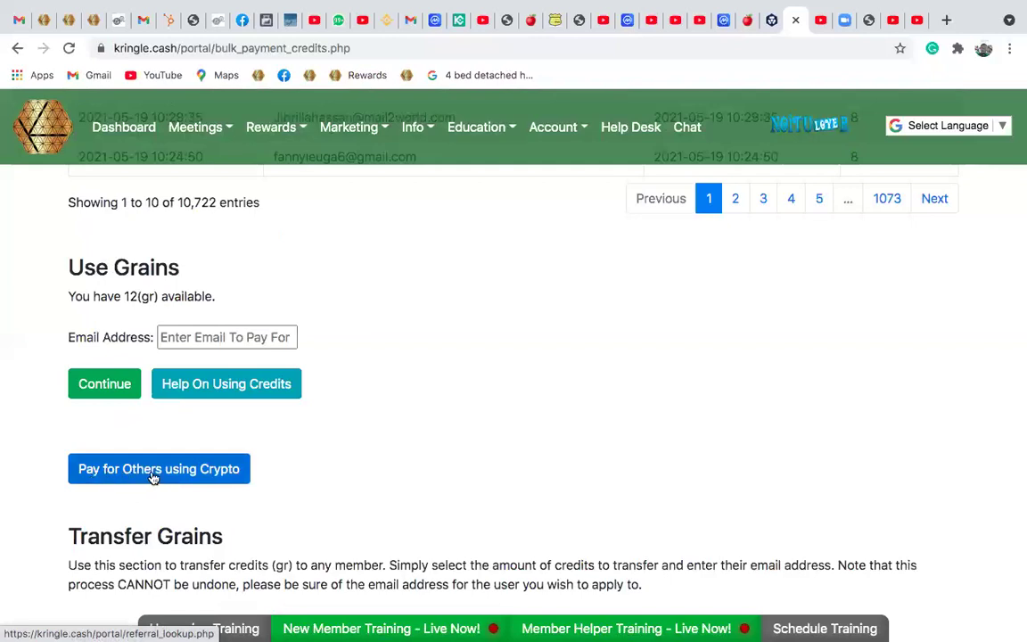
# - Start a Pay for Others using Crypto payment and review the Make A Payment page
pyautogui.click(223, 469)
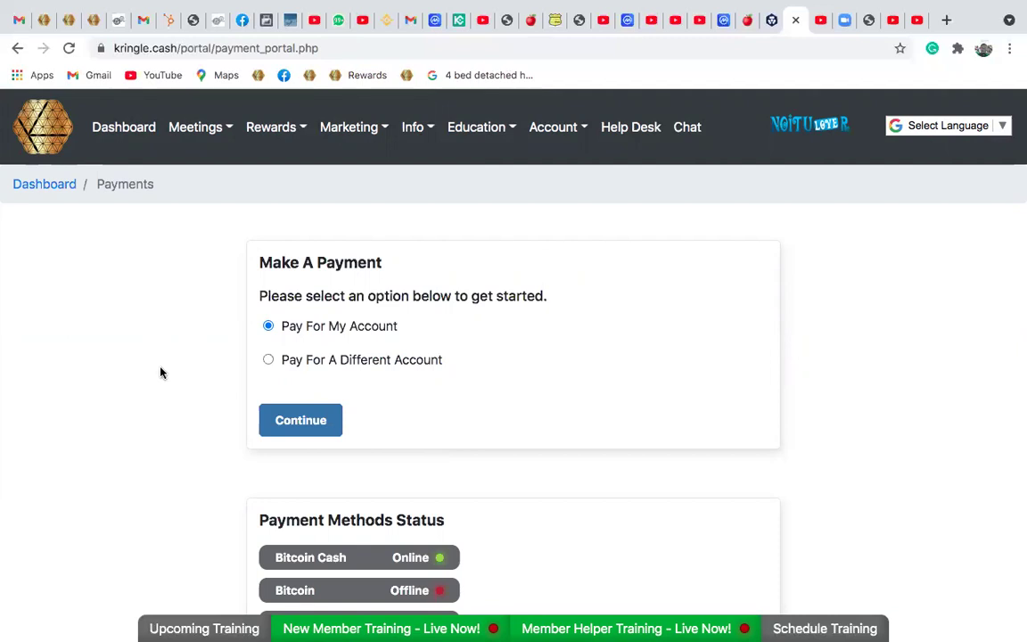
pyautogui.scroll(-2, 197, 351)
pyautogui.scroll(-3, 197, 351)
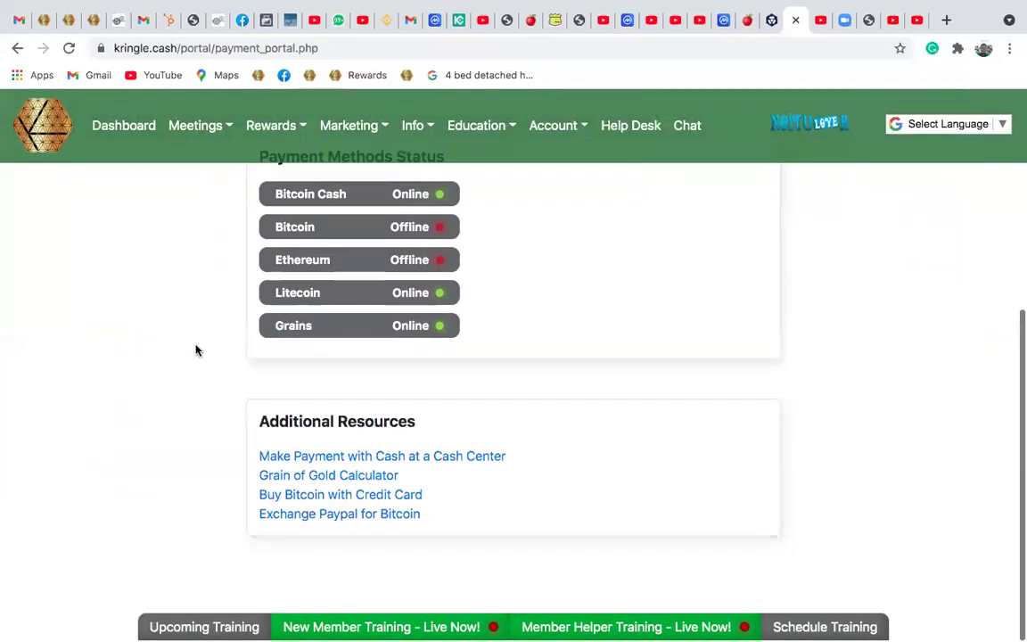
pyautogui.scroll(3, 197, 351)
pyautogui.scroll(1, 197, 348)
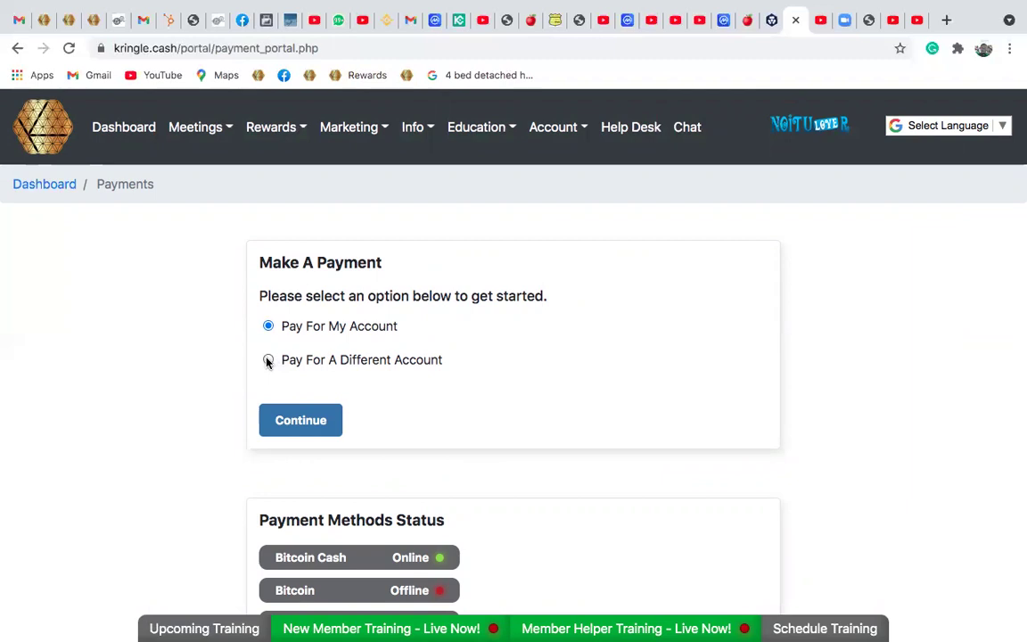
pyautogui.scroll(-1, 534, 479)
pyautogui.scroll(-4, 461, 422)
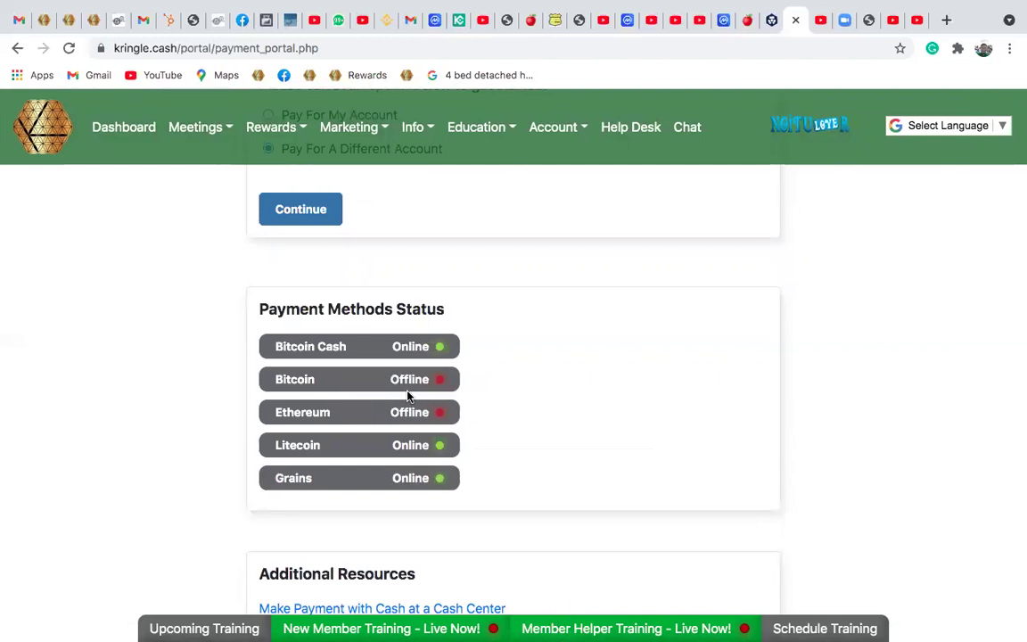
pyautogui.scroll(-1, 411, 392)
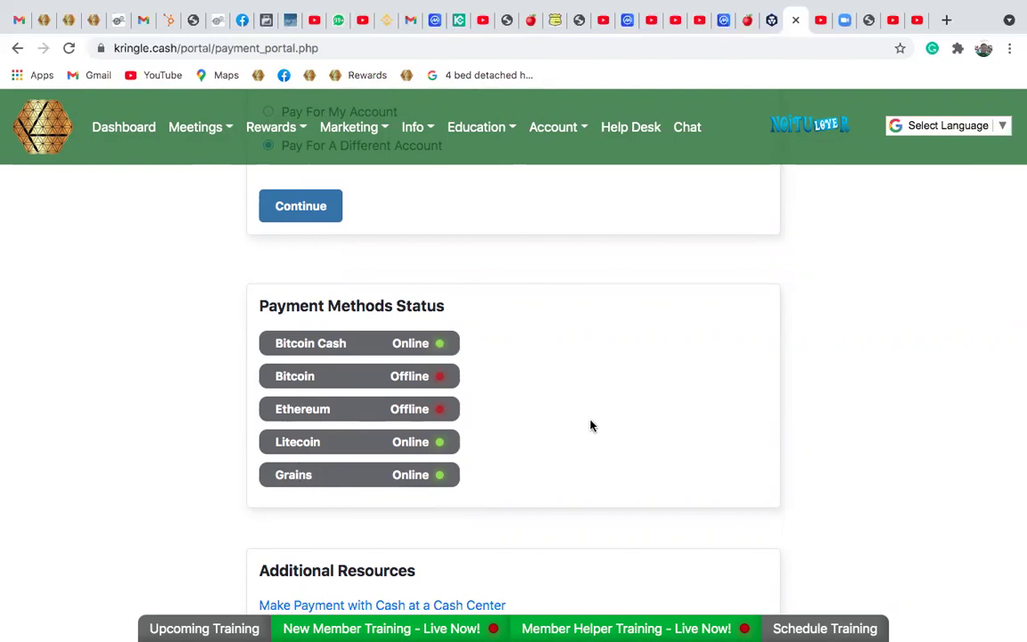
pyautogui.scroll(2, 590, 426)
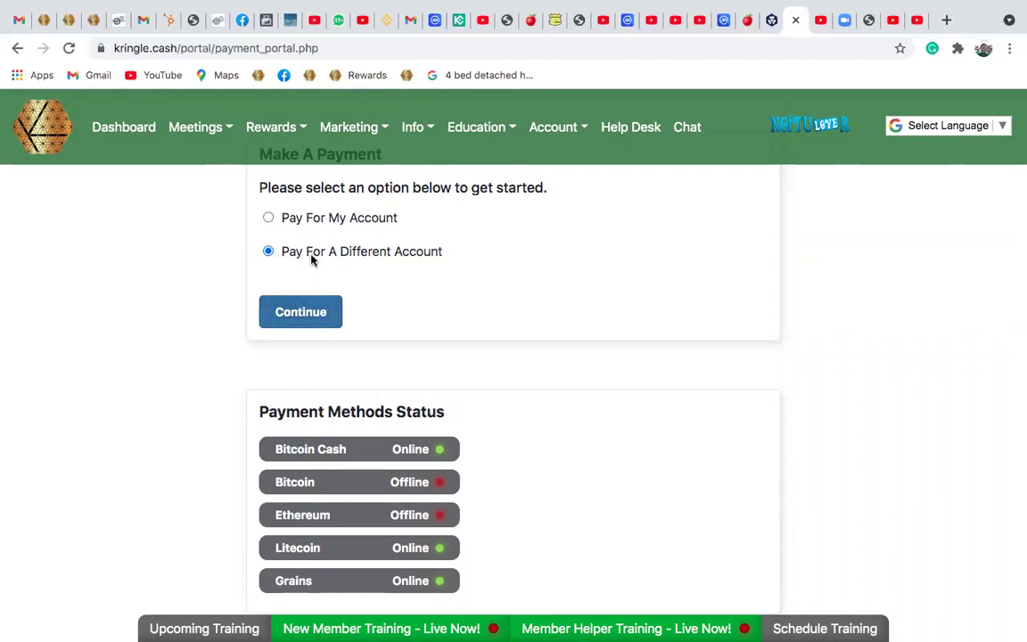
pyautogui.click(287, 314)
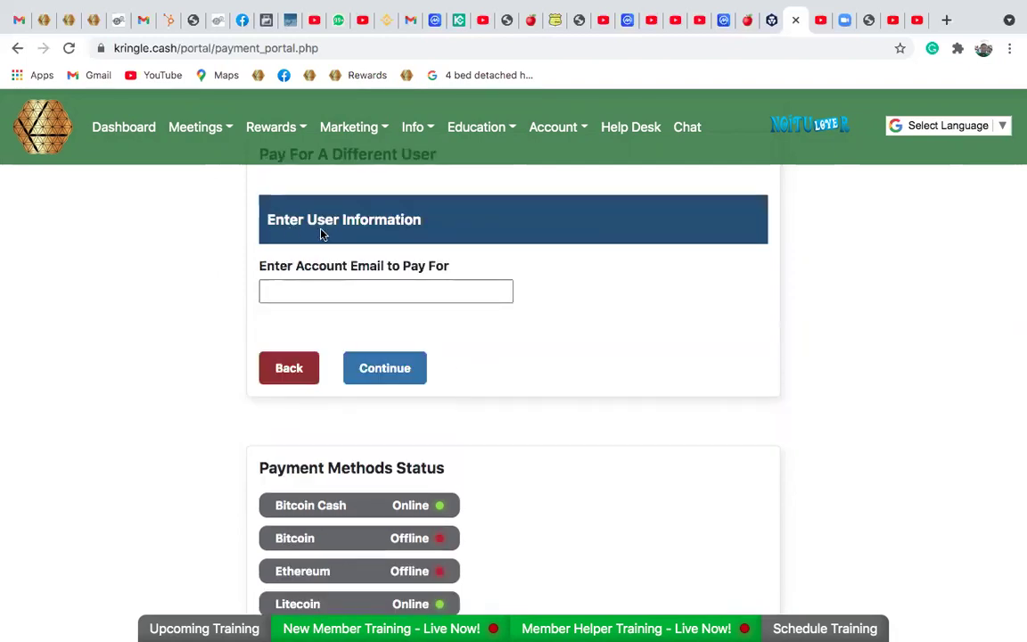
pyautogui.scroll(2, 344, 252)
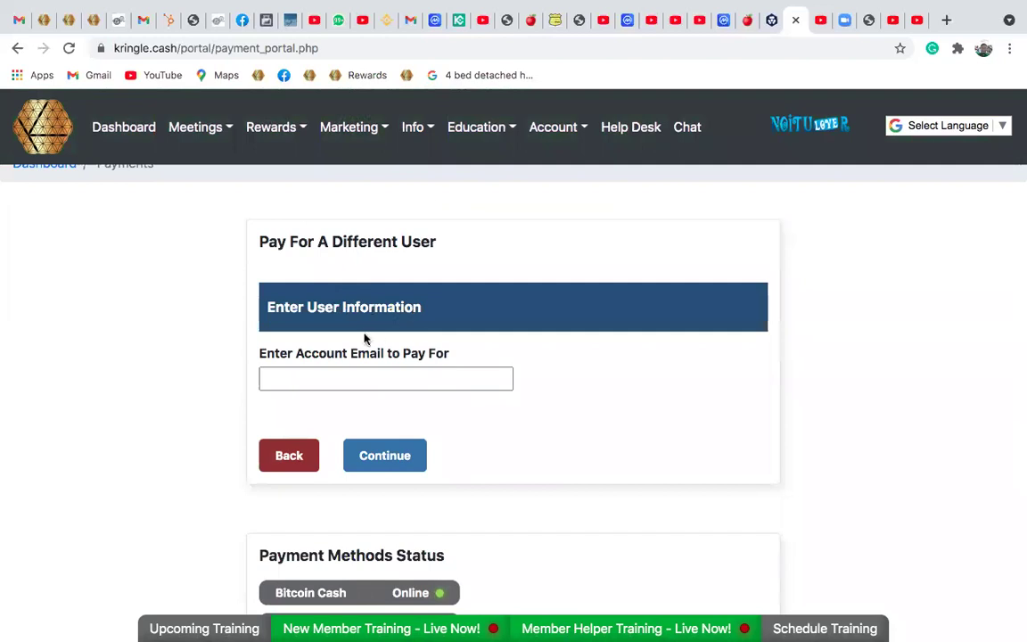
pyautogui.scroll(-1, 365, 338)
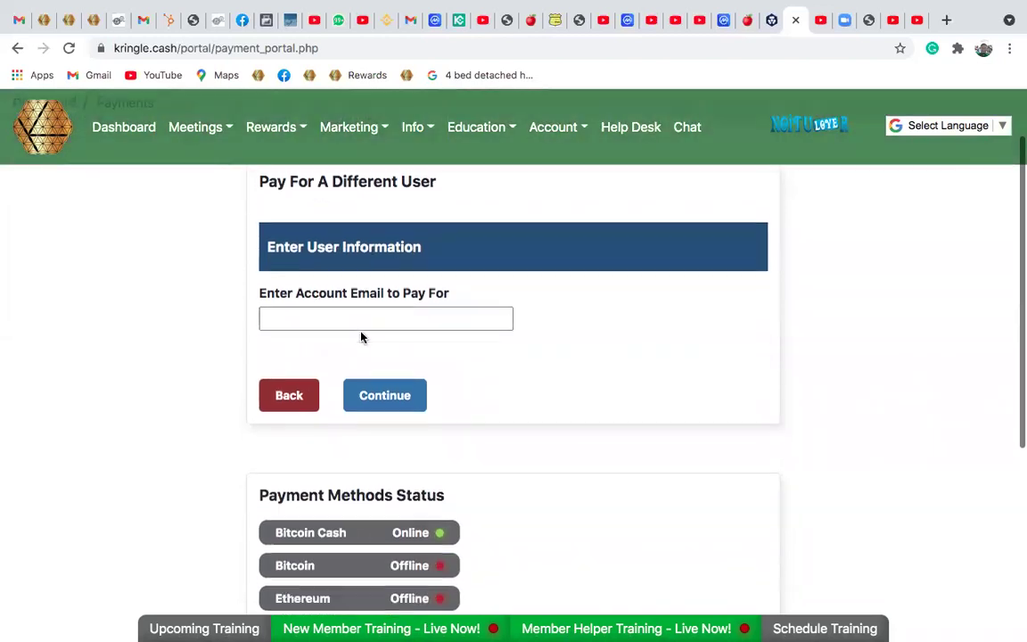
pyautogui.click(310, 316)
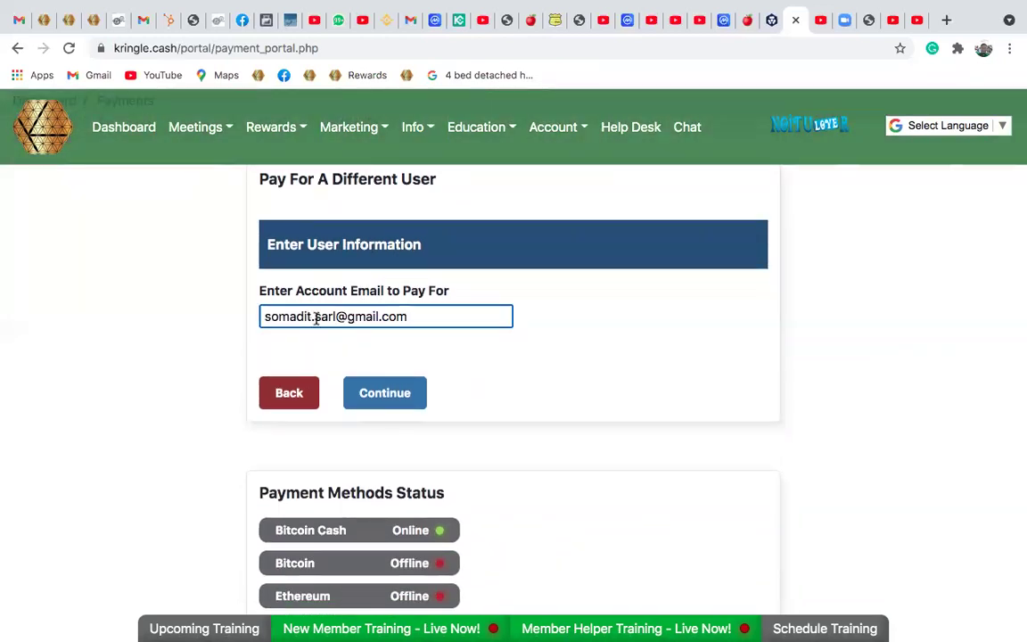
pyautogui.scroll(-3, 512, 421)
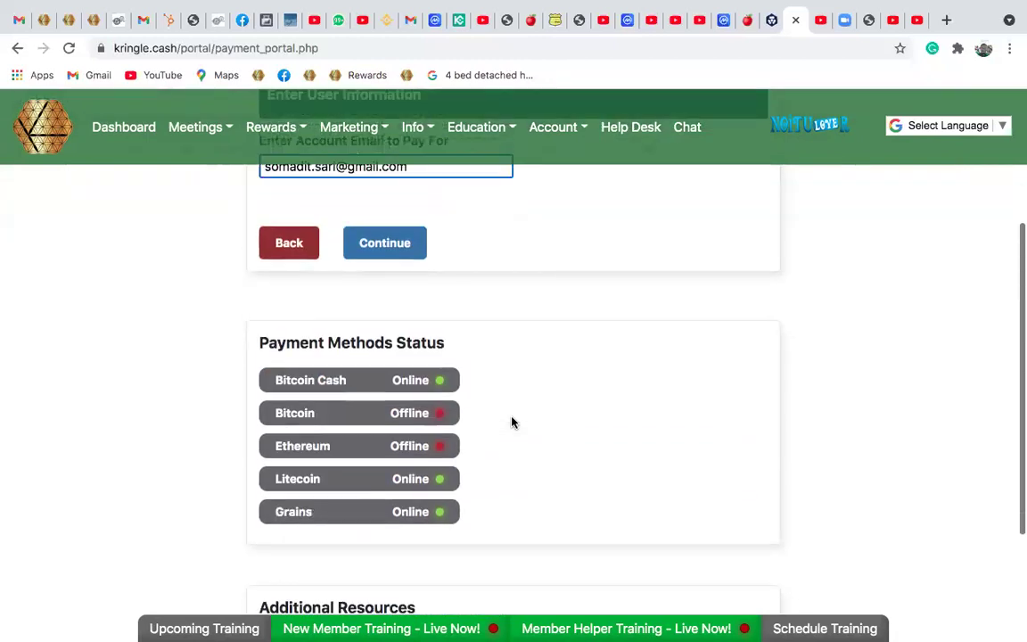
pyautogui.scroll(2, 512, 422)
pyautogui.click(388, 350)
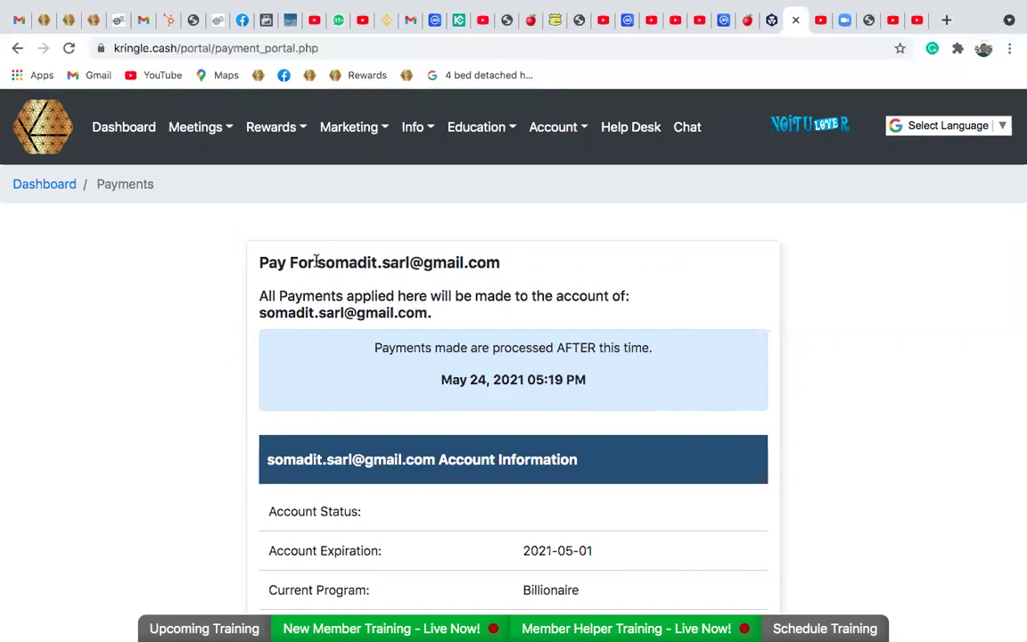
pyautogui.moveTo(316, 261); pyautogui.dragTo(512, 266)
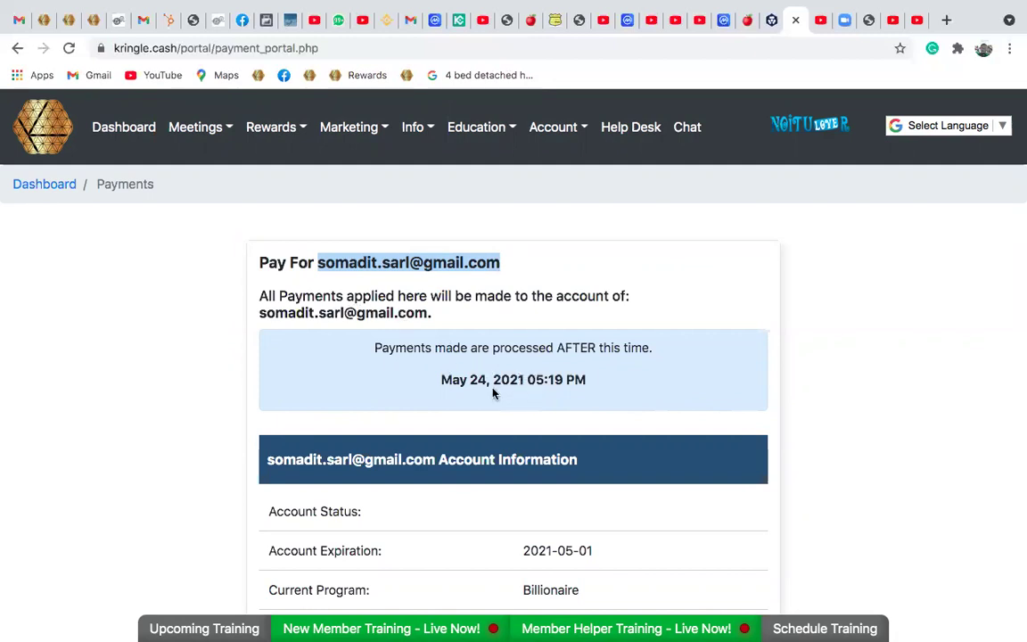
pyautogui.scroll(-3, 453, 385)
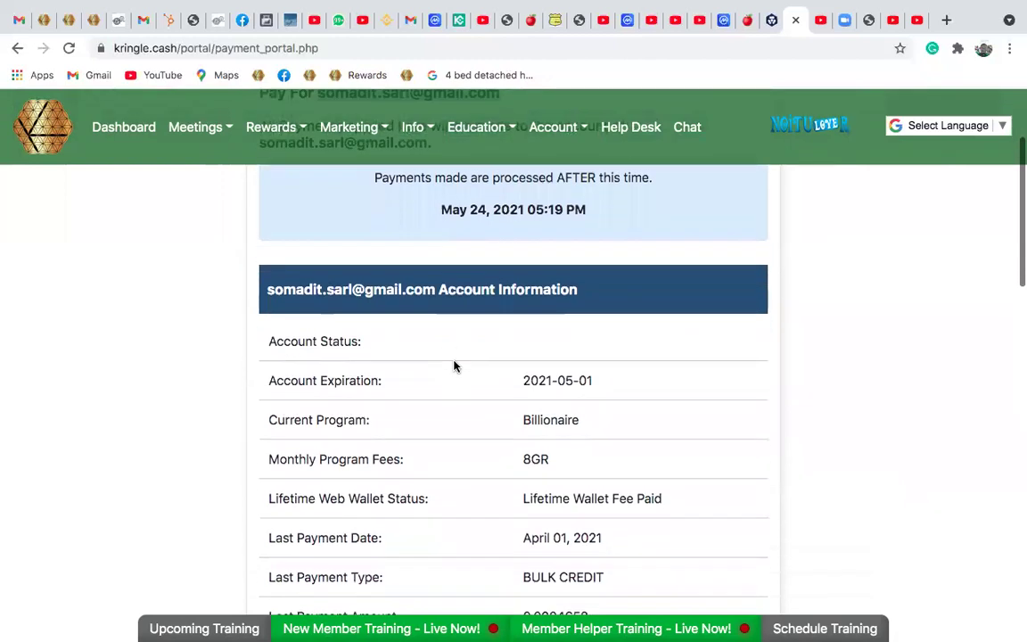
pyautogui.scroll(-2, 438, 367)
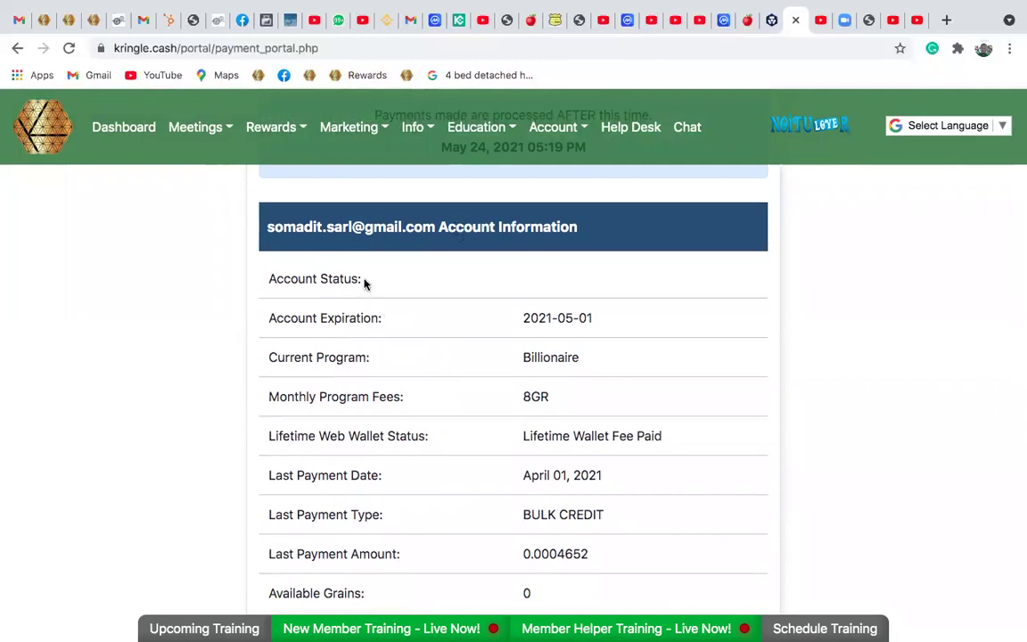
pyautogui.scroll(-3, 363, 266)
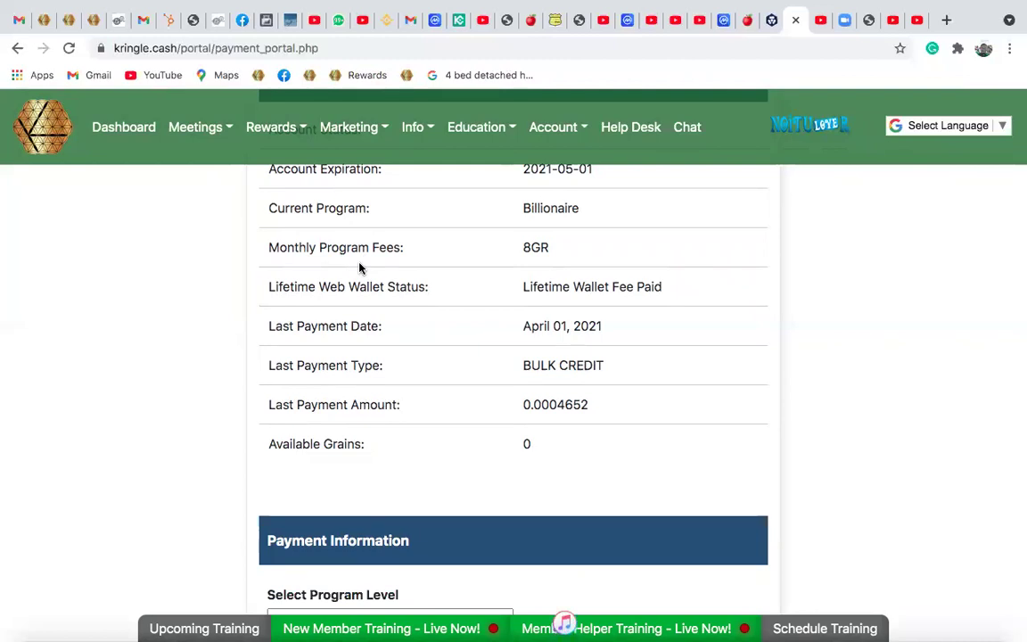
pyautogui.scroll(-3, 360, 267)
pyautogui.scroll(-1, 360, 267)
pyautogui.scroll(-2, 361, 267)
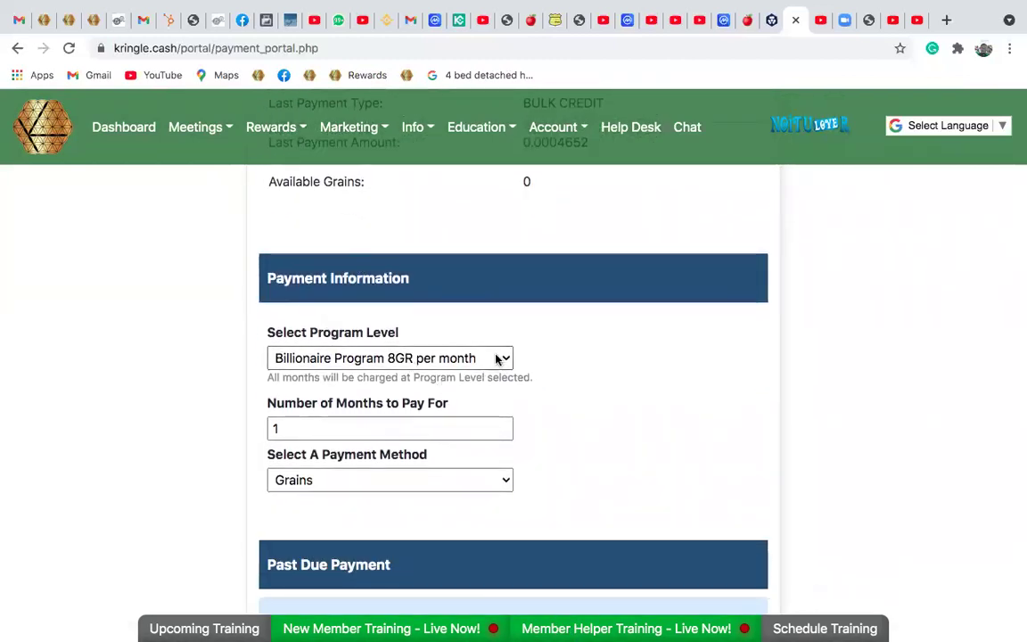
pyautogui.moveTo(390, 429)
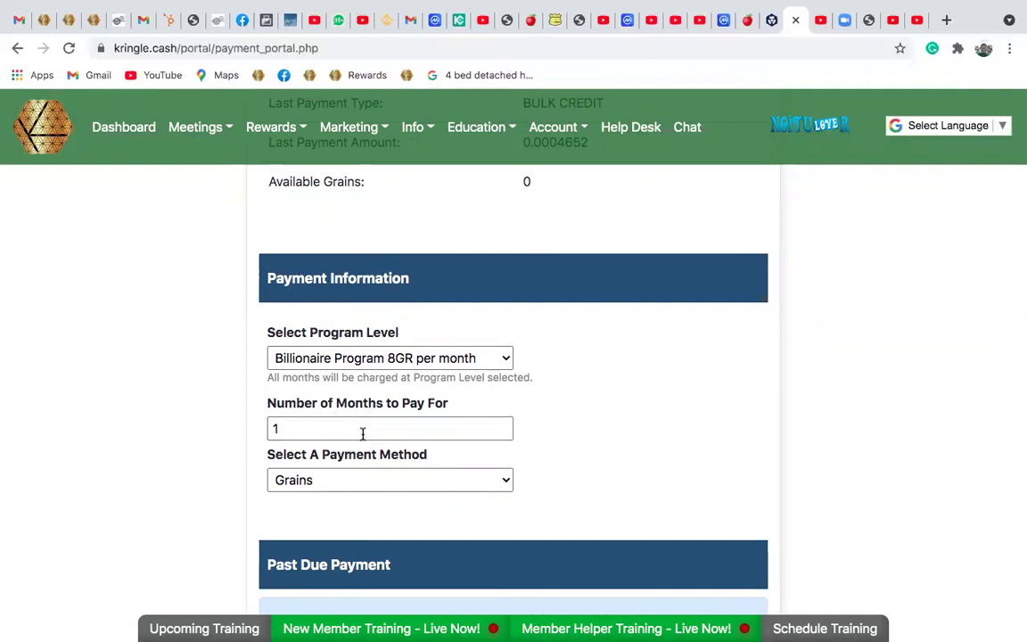
# - Set the payment method to Crypto - BCH
pyautogui.scroll(-2, 370, 433)
pyautogui.click(498, 376)
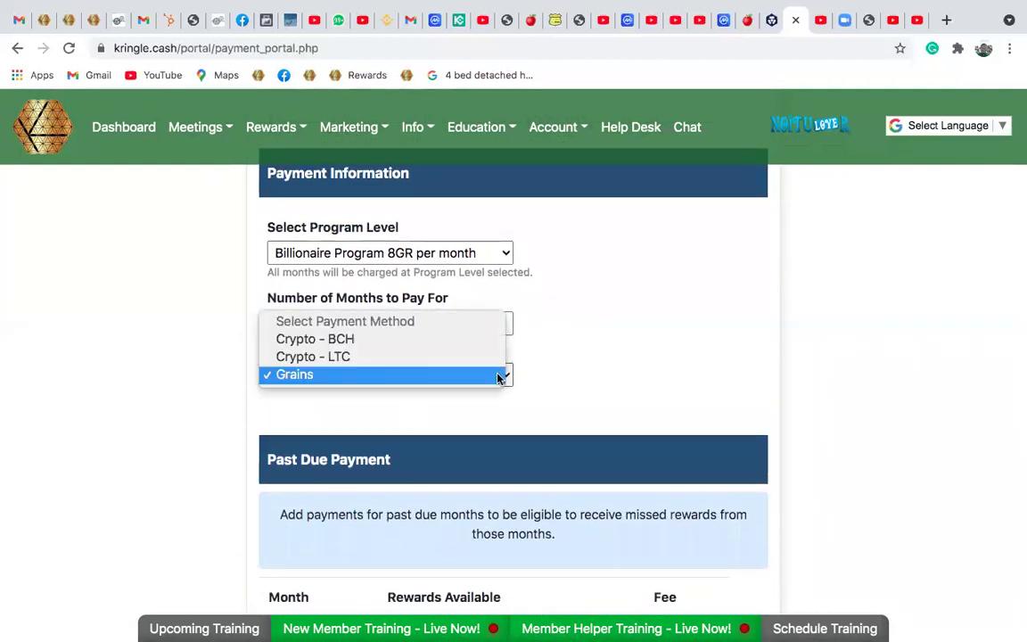
pyautogui.click(310, 344)
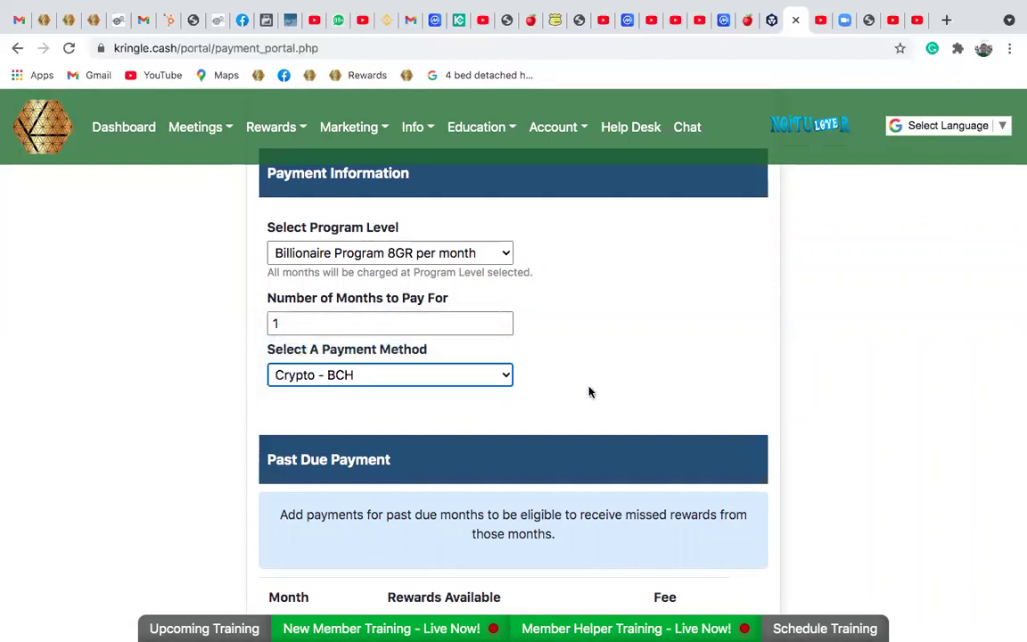
pyautogui.scroll(-3, 582, 398)
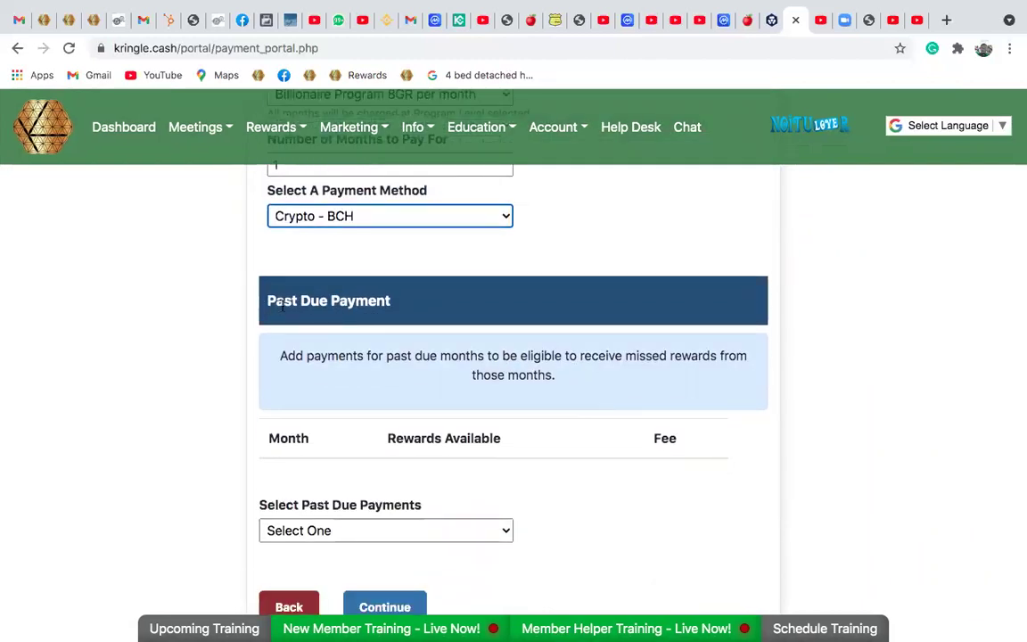
pyautogui.scroll(-2, 554, 412)
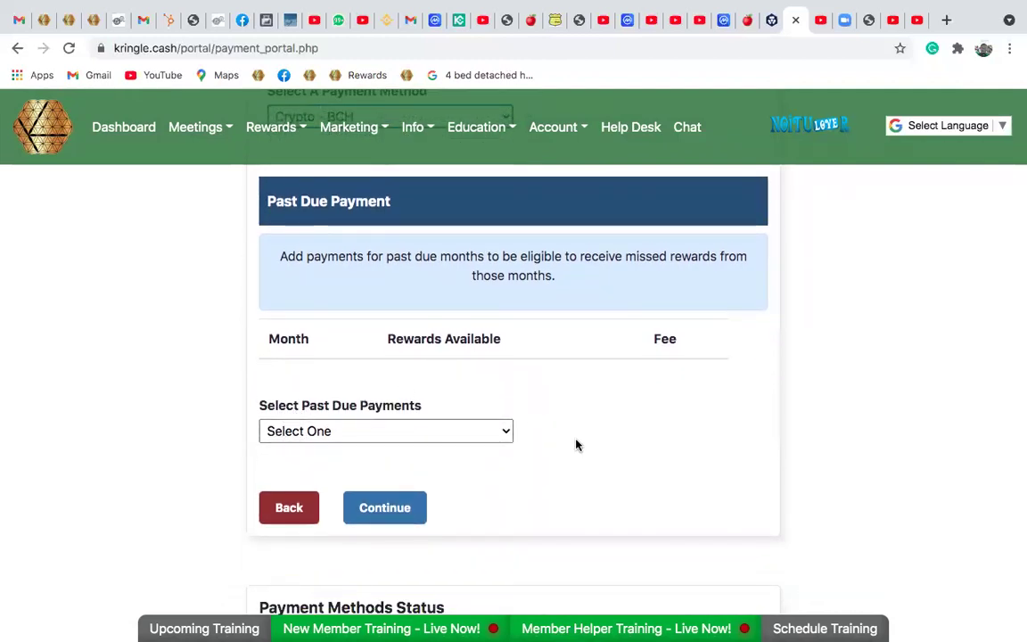
# - Select Do Not Include Past Due Months and continue to confirmation
pyautogui.click(506, 433)
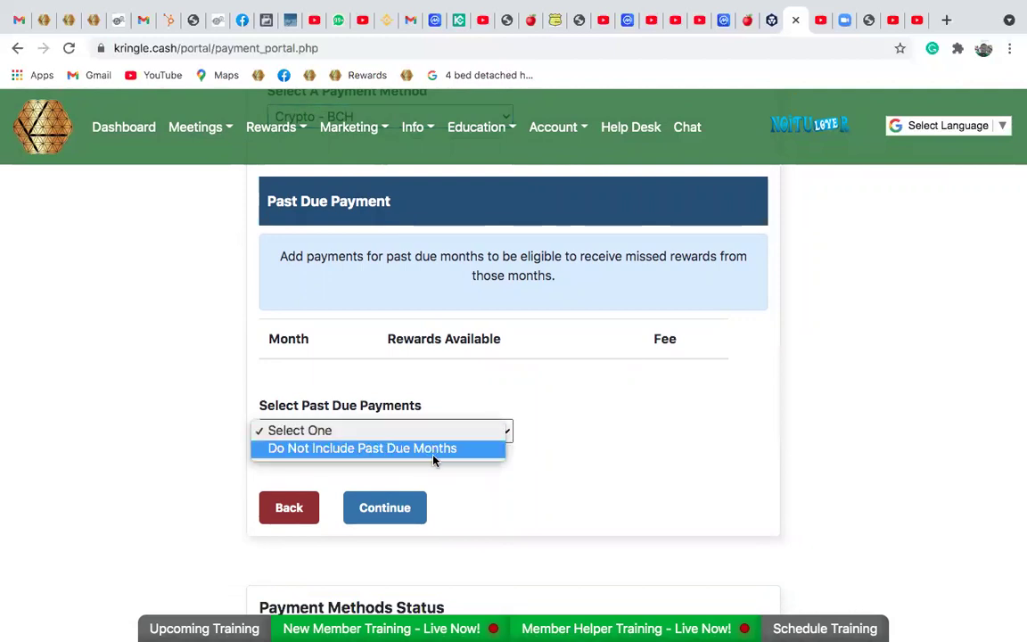
pyautogui.click(392, 453)
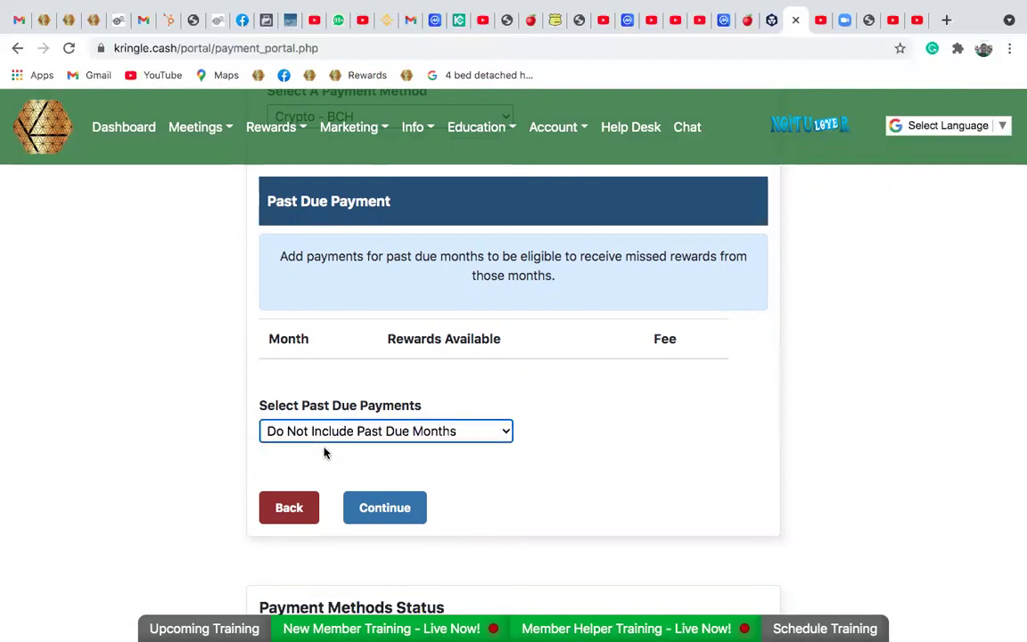
pyautogui.scroll(-1, 624, 454)
pyautogui.scroll(-1, 544, 410)
pyautogui.scroll(-3, 526, 402)
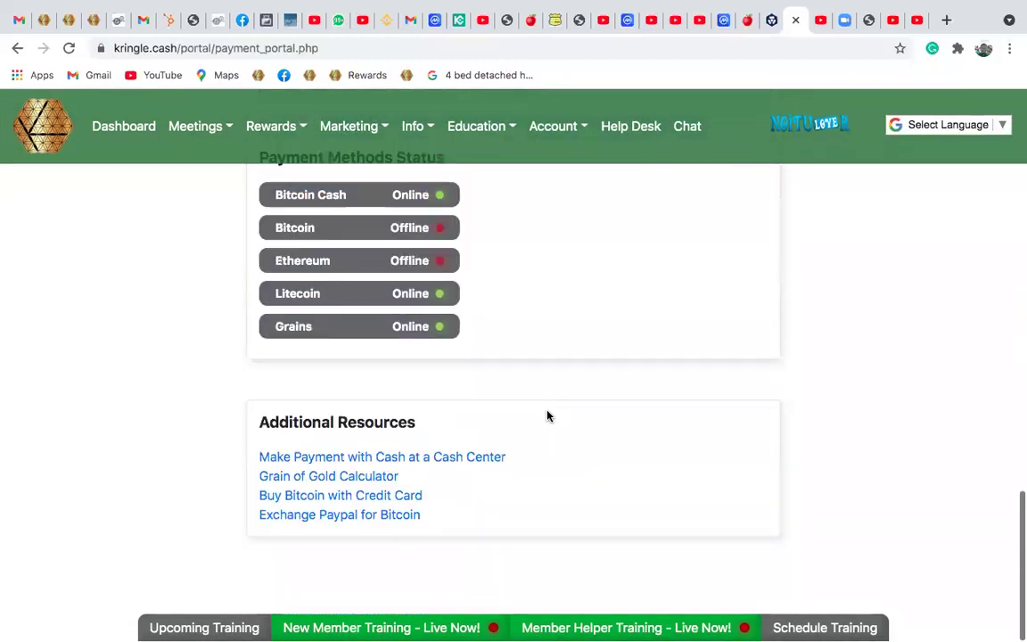
pyautogui.scroll(1, 548, 415)
pyautogui.scroll(2, 548, 416)
pyautogui.click(385, 265)
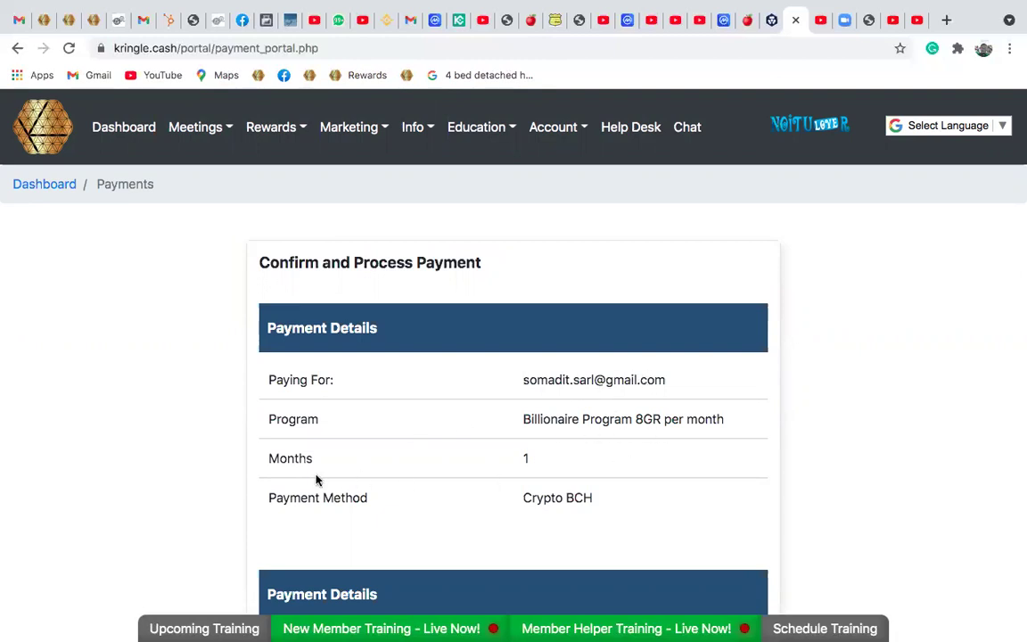
# - Review the one-month 8GR Billionaire order and tick I agree to the terms
pyautogui.scroll(-2, 570, 471)
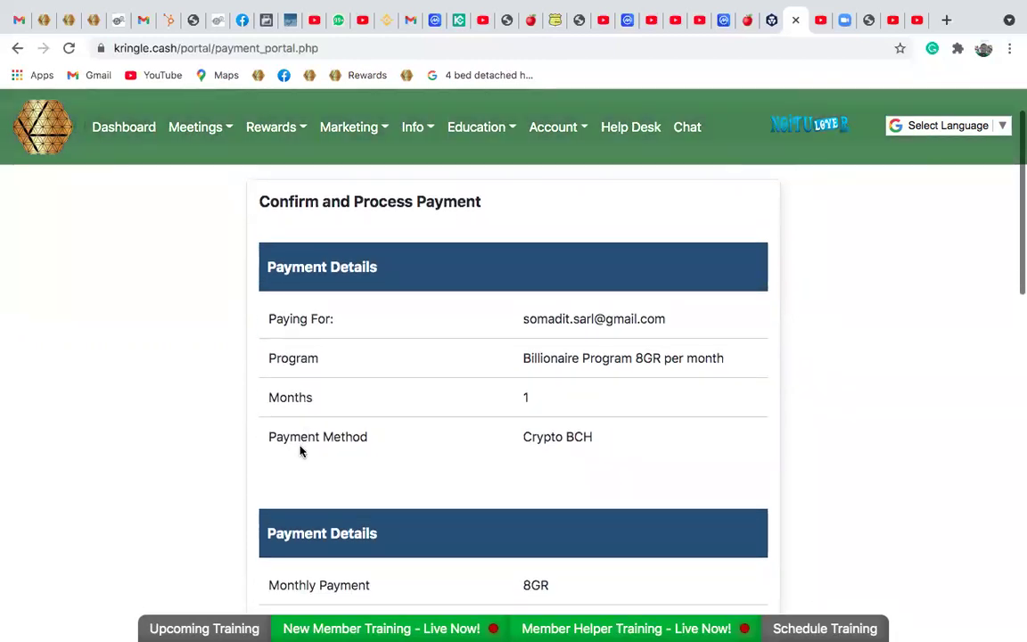
pyautogui.scroll(-2, 574, 452)
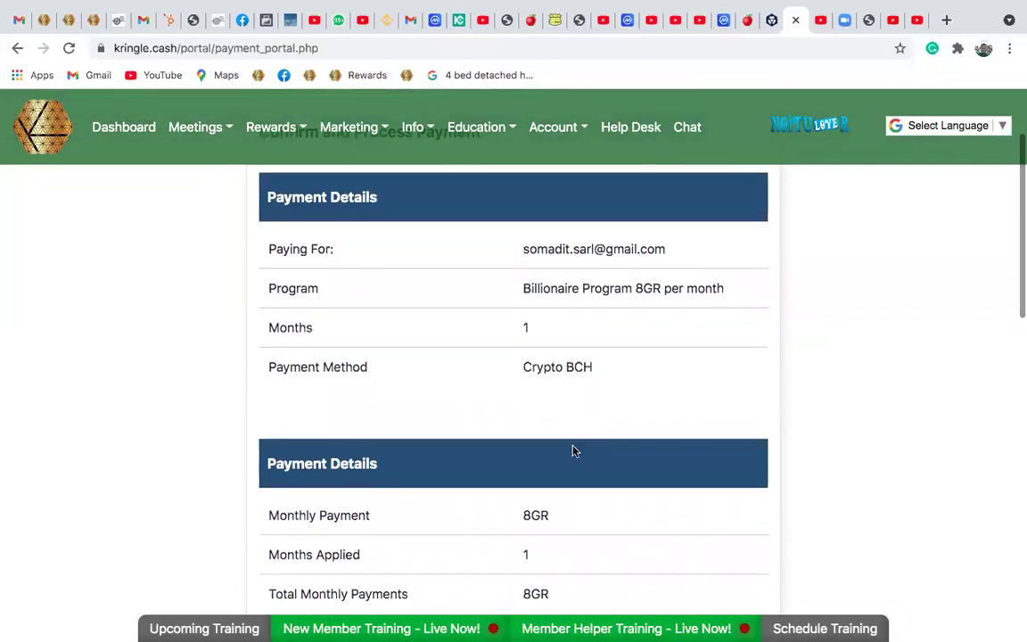
pyautogui.scroll(-3, 437, 468)
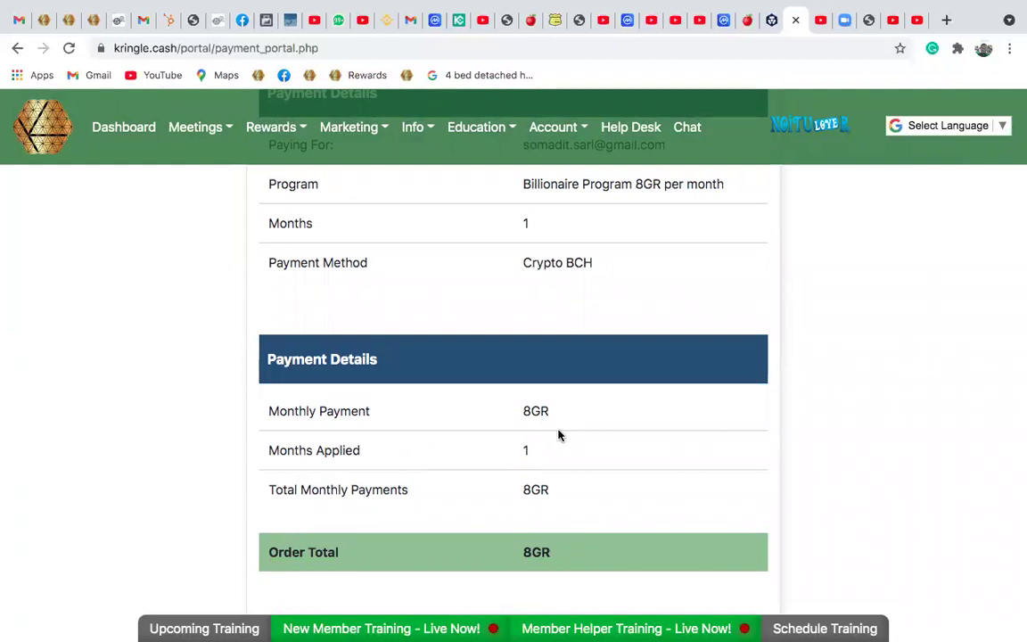
pyautogui.scroll(-1, 541, 437)
pyautogui.scroll(-1, 542, 437)
pyautogui.scroll(-1, 542, 437)
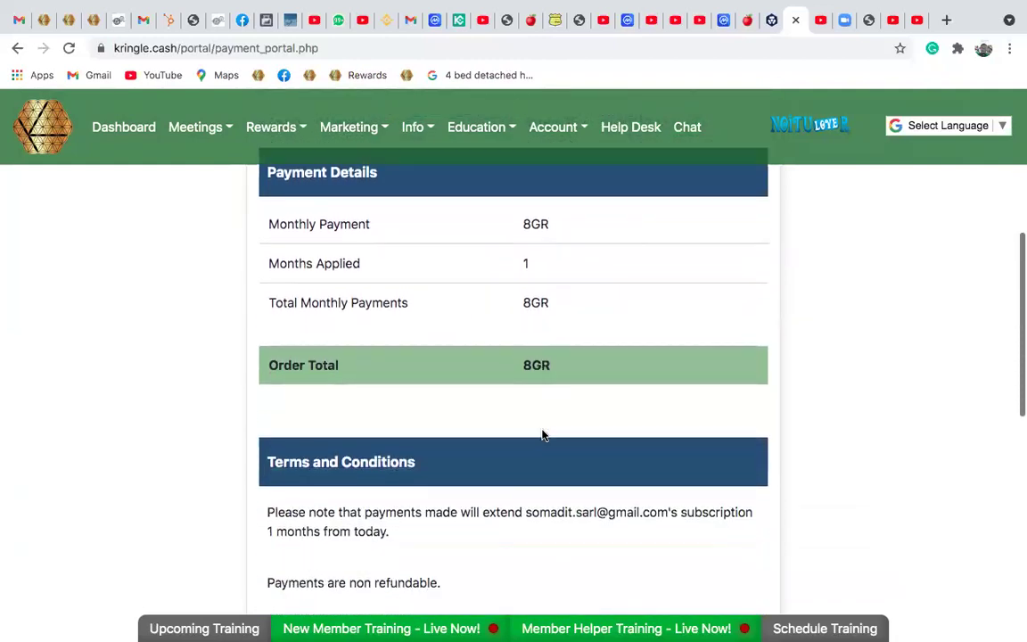
pyautogui.scroll(-1, 543, 436)
pyautogui.scroll(-1, 543, 436)
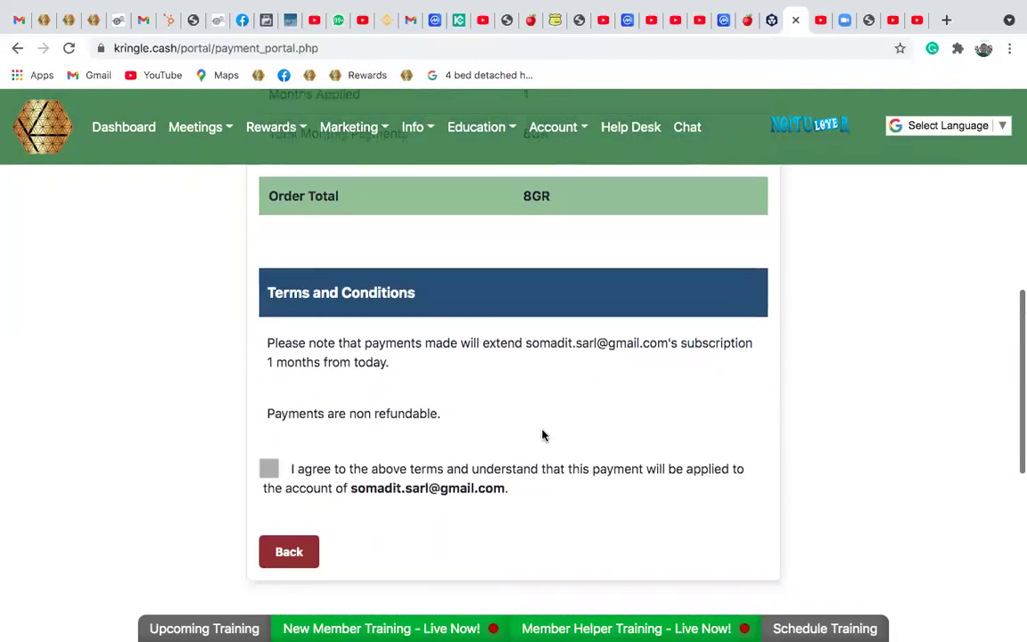
pyautogui.click(268, 474)
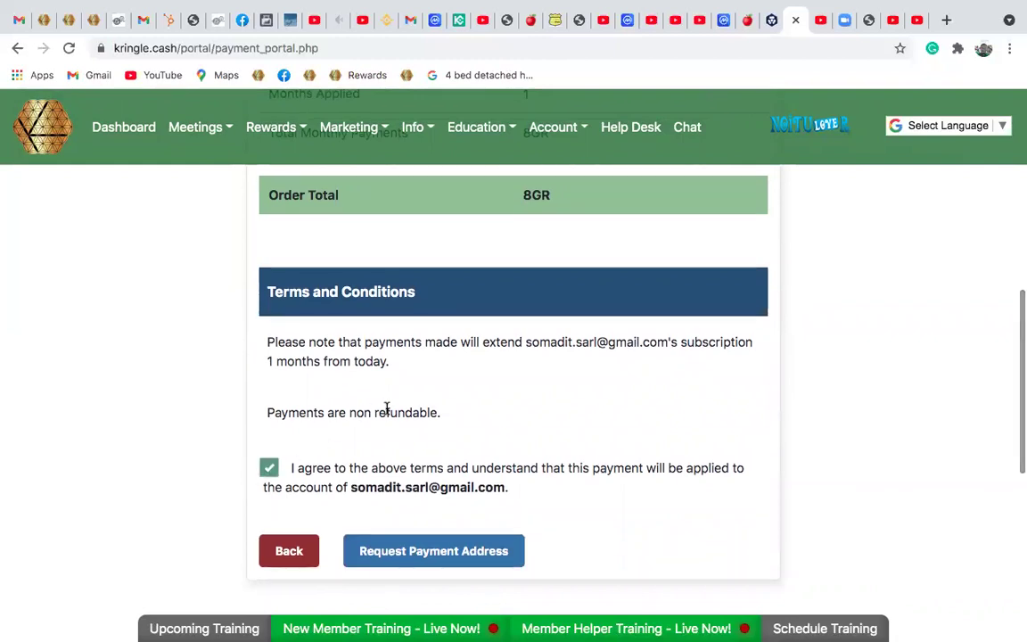
pyautogui.scroll(-1, 442, 433)
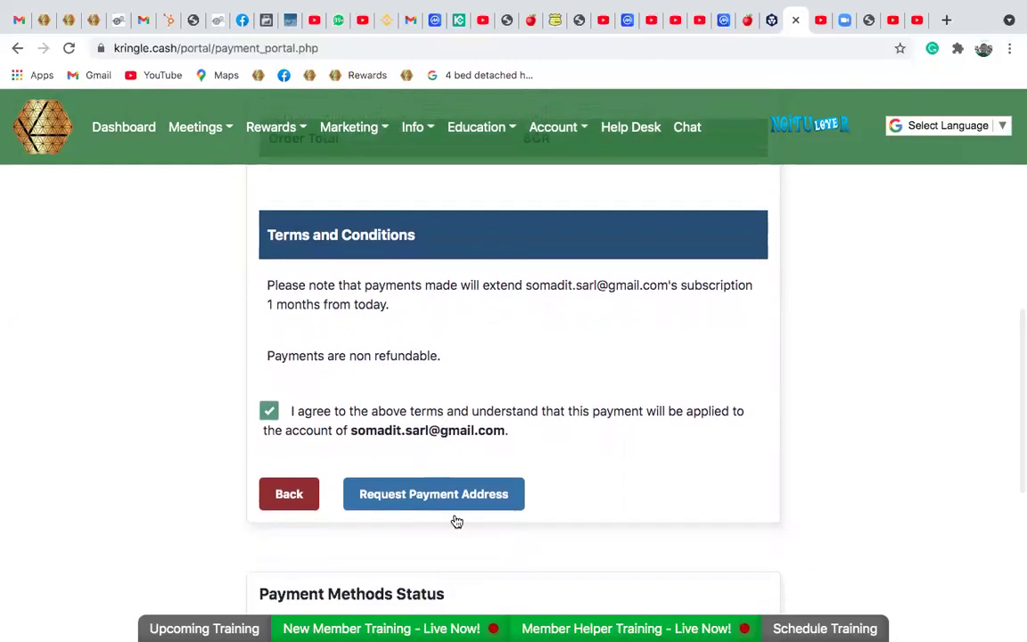
pyautogui.scroll(-2, 482, 526)
pyautogui.scroll(-1, 508, 532)
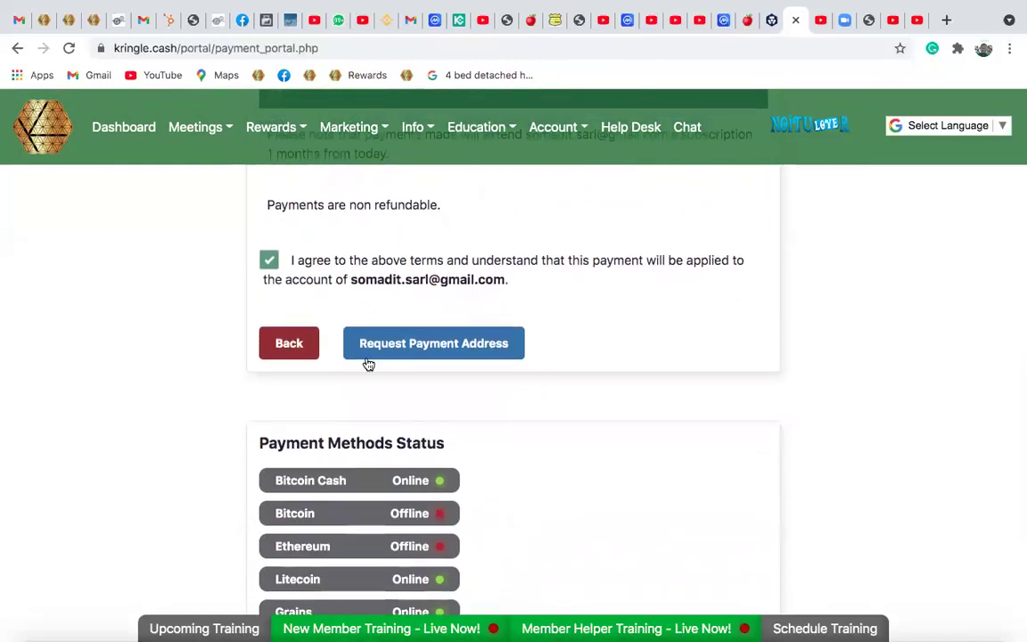
# - Request the Bitcoin Cash payment address and copy it to the clipboard
pyautogui.click(453, 346)
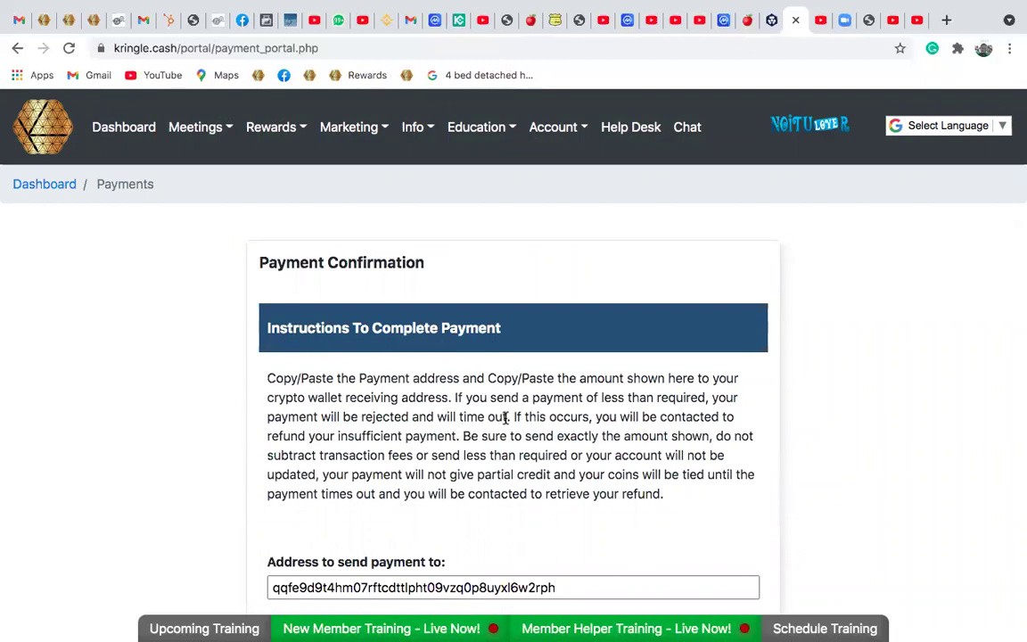
pyautogui.scroll(-1, 506, 419)
pyautogui.scroll(-1, 505, 419)
pyautogui.scroll(-1, 481, 416)
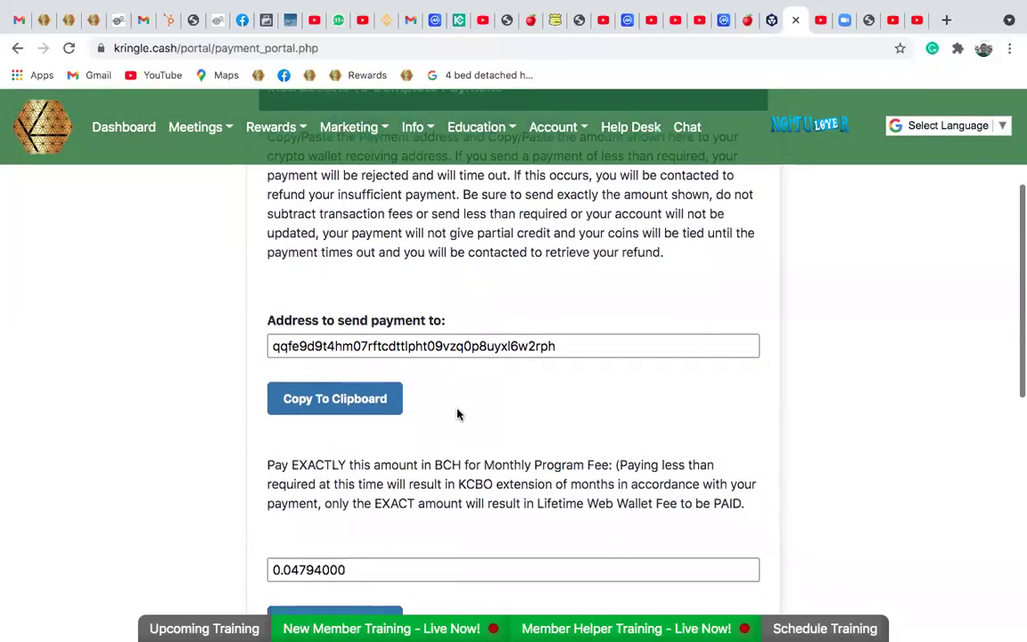
pyautogui.click(307, 398)
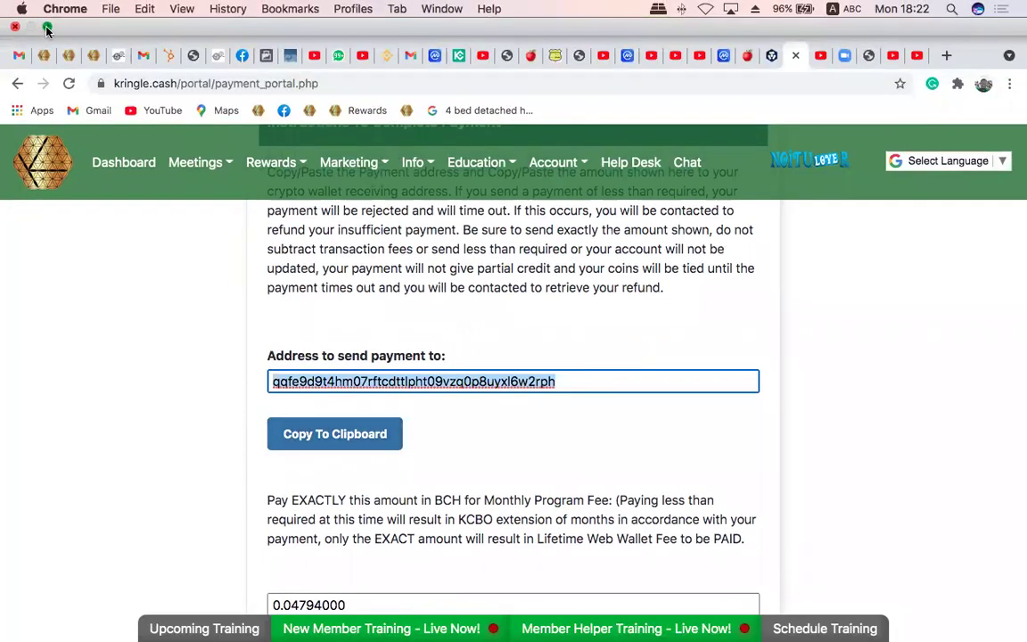
# - Exit full screen and copy the exact 0.04794 BCH amount due
pyautogui.click(41, 24)
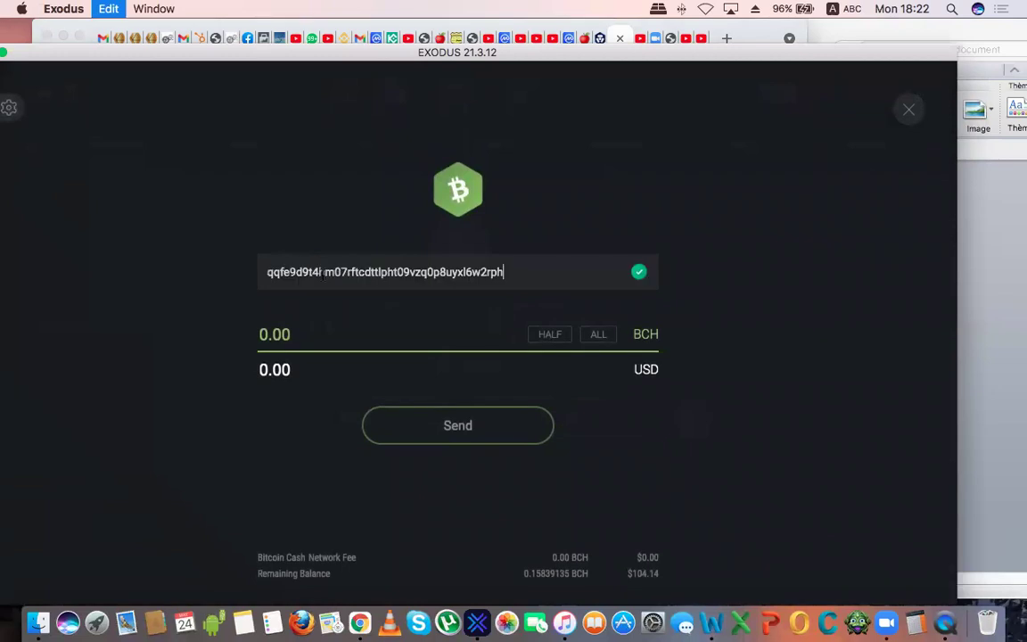
pyautogui.click(359, 622)
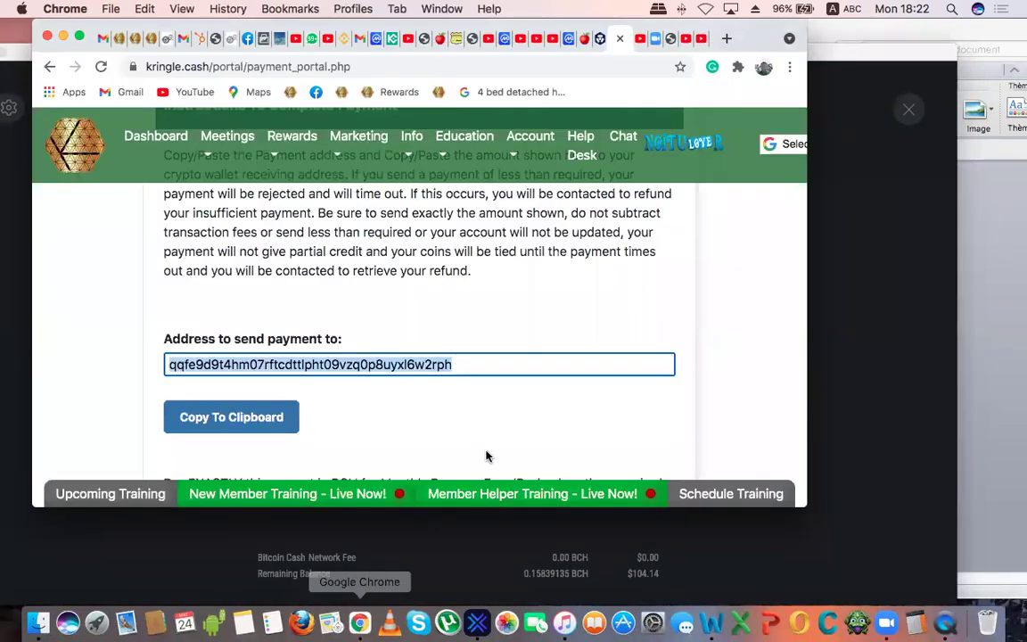
pyautogui.scroll(-5, 479, 435)
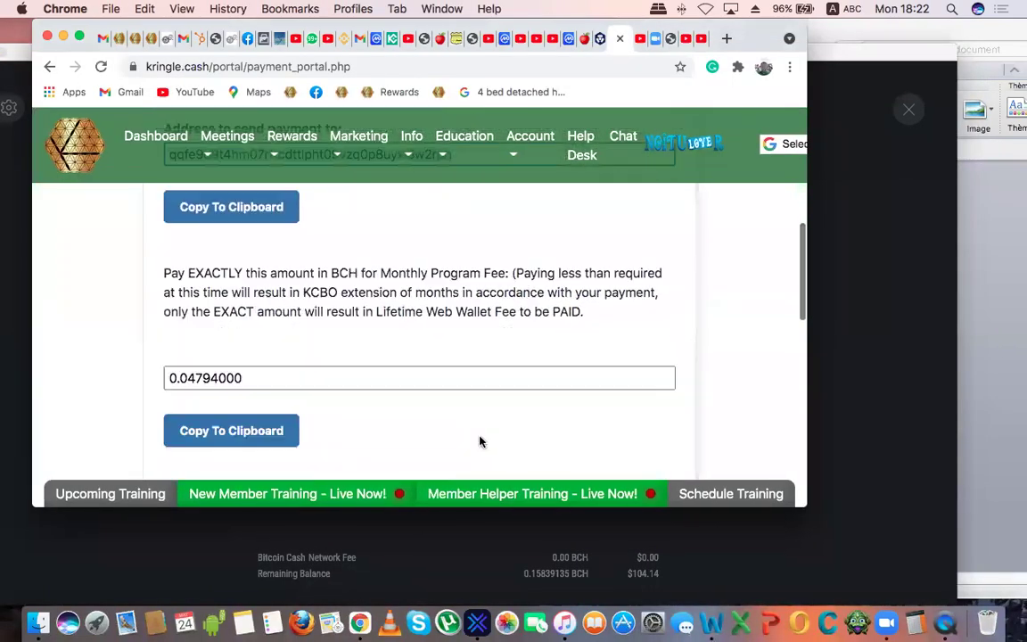
pyautogui.click(238, 352)
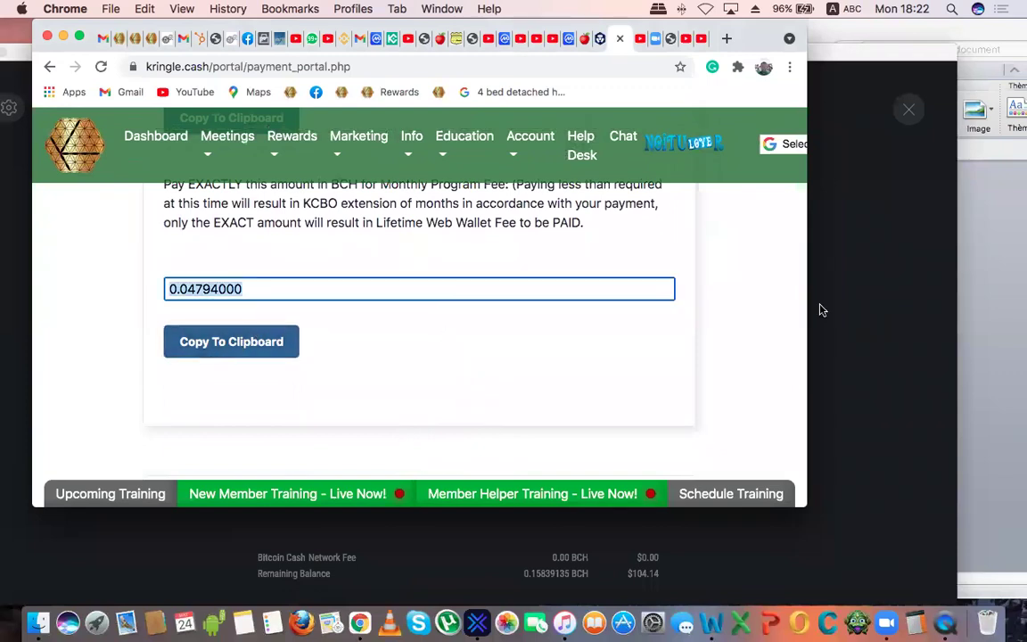
# - In Exodus, paste 0.04794 BCH, unlock with the password and confirm the send
pyautogui.click(858, 305)
pyautogui.click(277, 334)
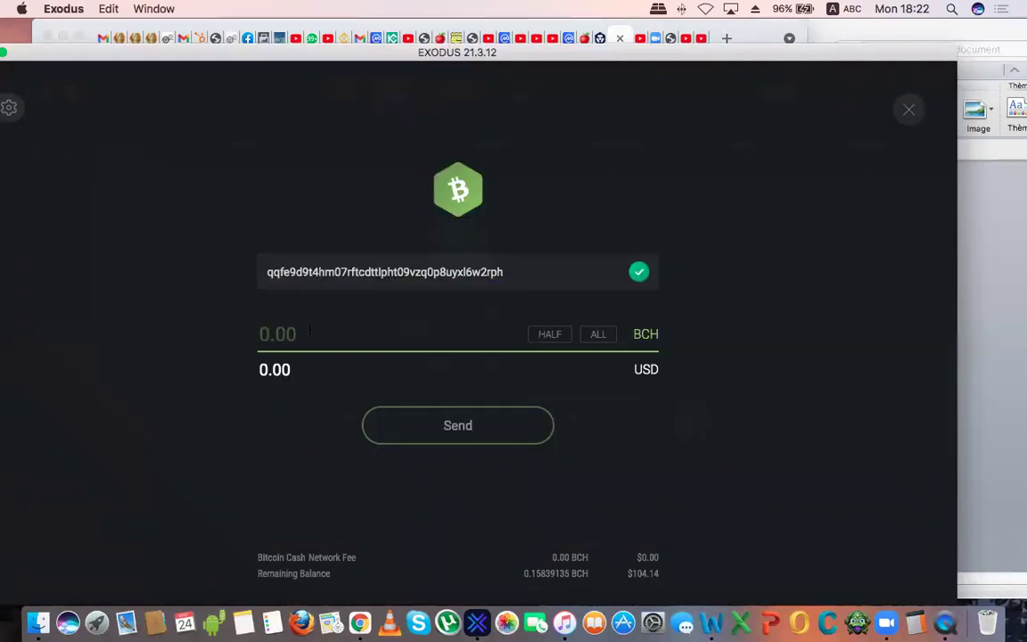
pyautogui.press('super+v')
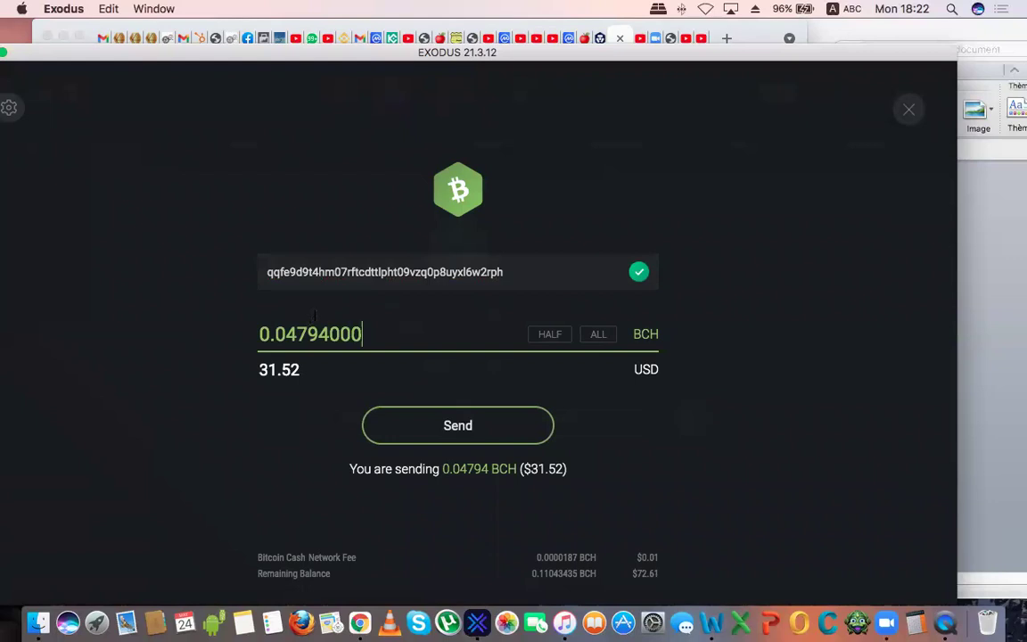
pyautogui.click(443, 428)
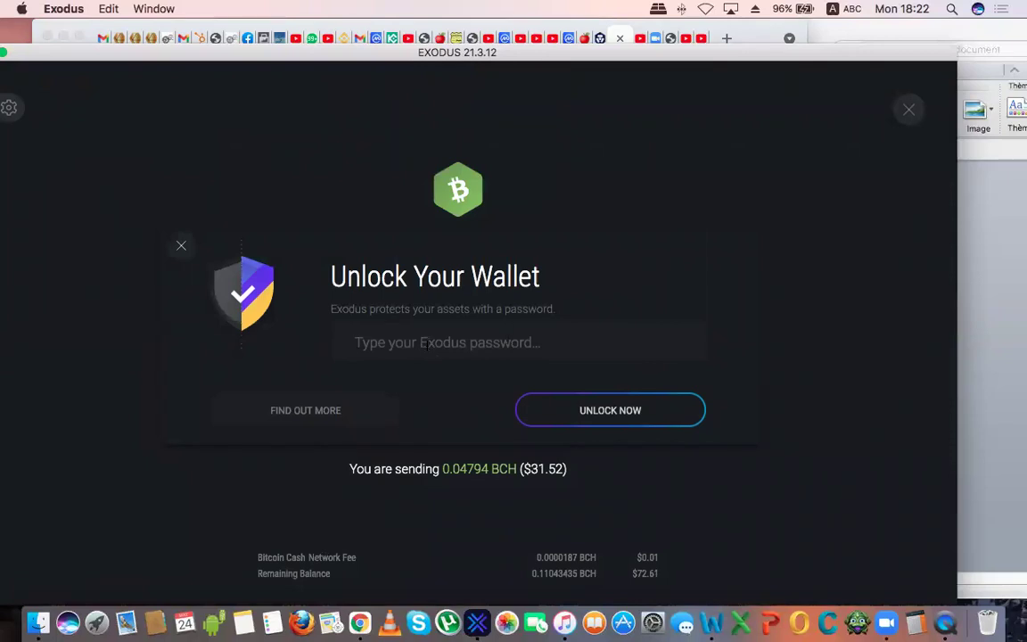
pyautogui.write('a')
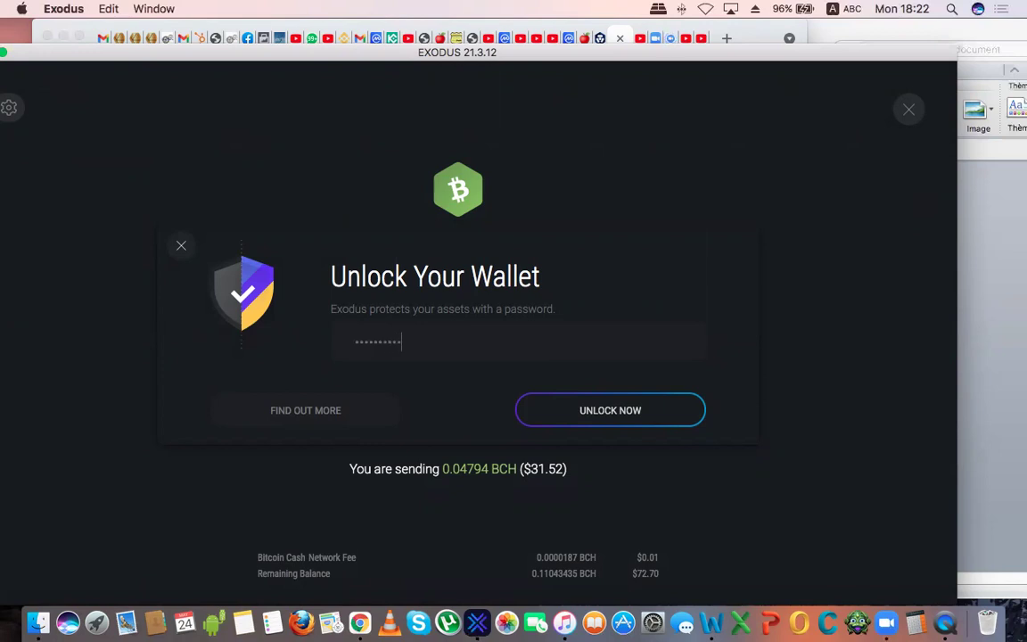
pyautogui.click(615, 419)
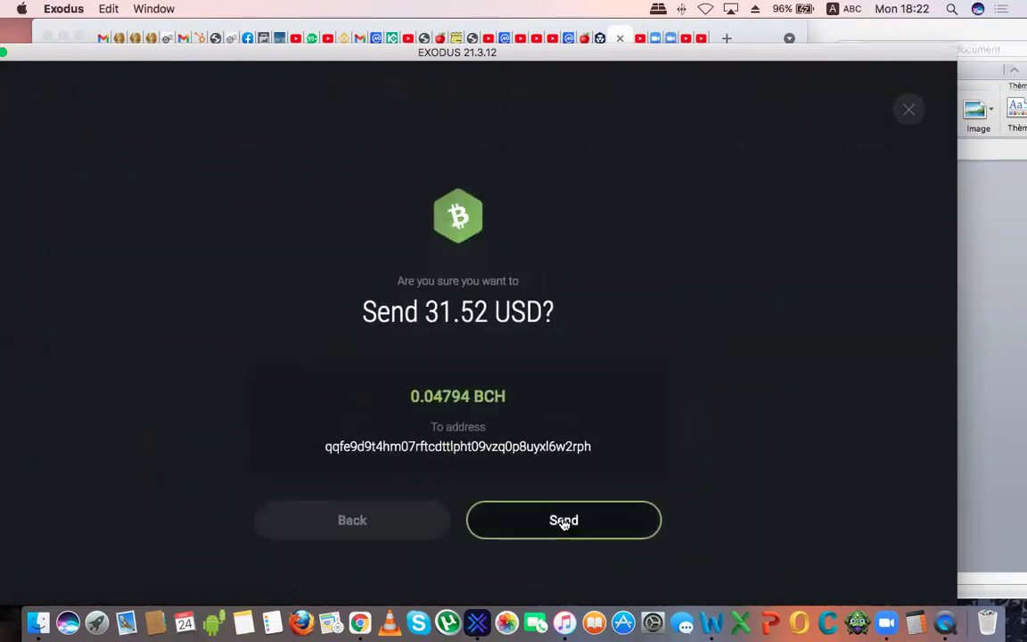
pyautogui.click(564, 528)
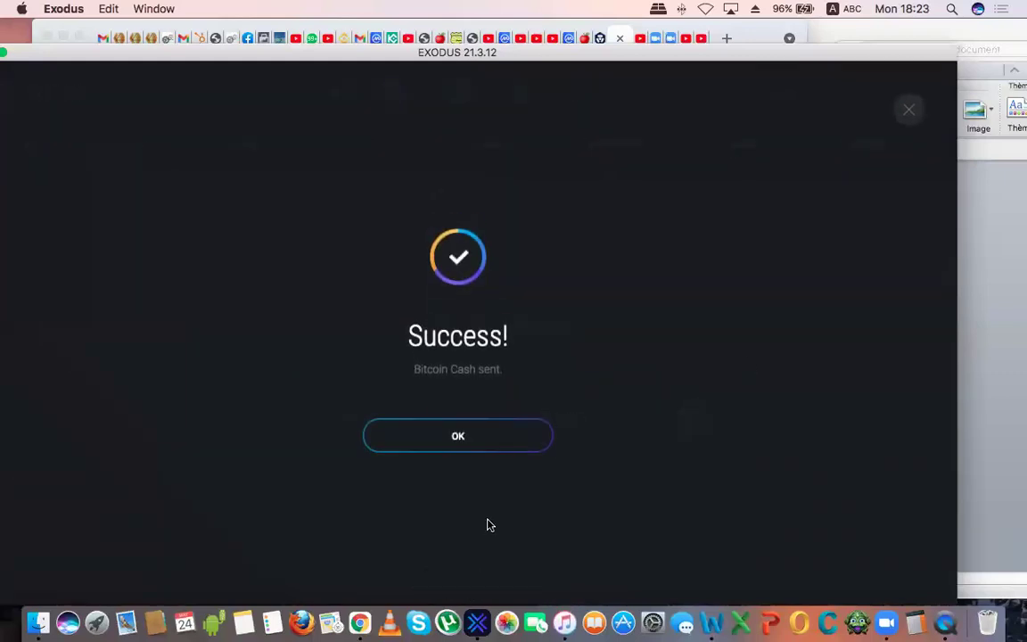
pyautogui.click(360, 622)
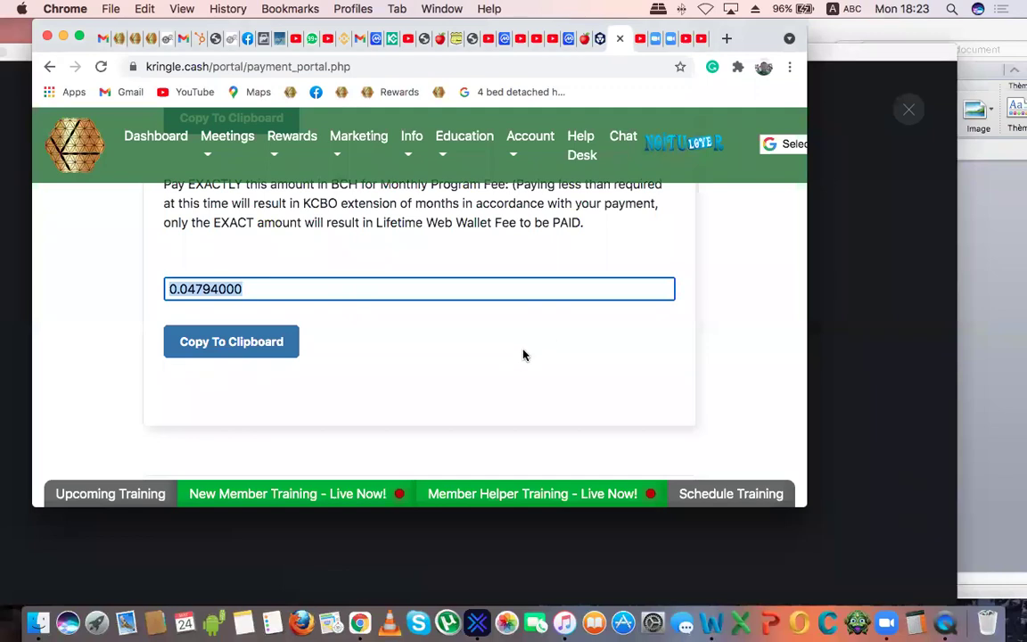
pyautogui.scroll(-2, 521, 366)
pyautogui.scroll(-3, 520, 373)
pyautogui.scroll(-3, 521, 373)
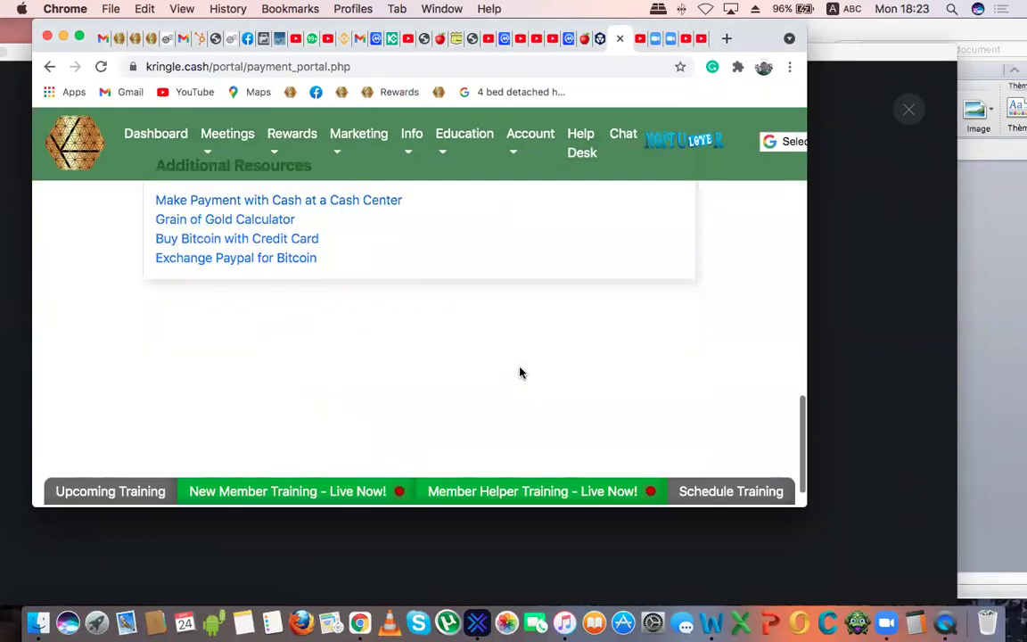
pyautogui.scroll(2, 521, 372)
pyautogui.scroll(4, 521, 373)
pyautogui.scroll(2, 521, 373)
pyautogui.scroll(2, 521, 373)
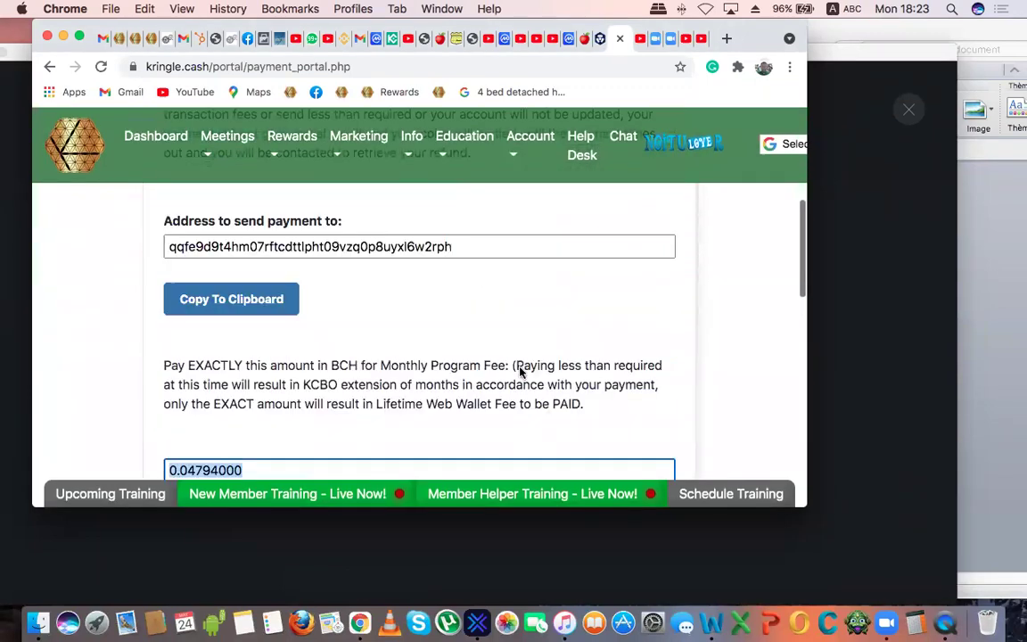
pyautogui.scroll(3, 521, 373)
pyautogui.scroll(2, 520, 373)
pyautogui.scroll(-4, 520, 369)
pyautogui.scroll(-5, 520, 369)
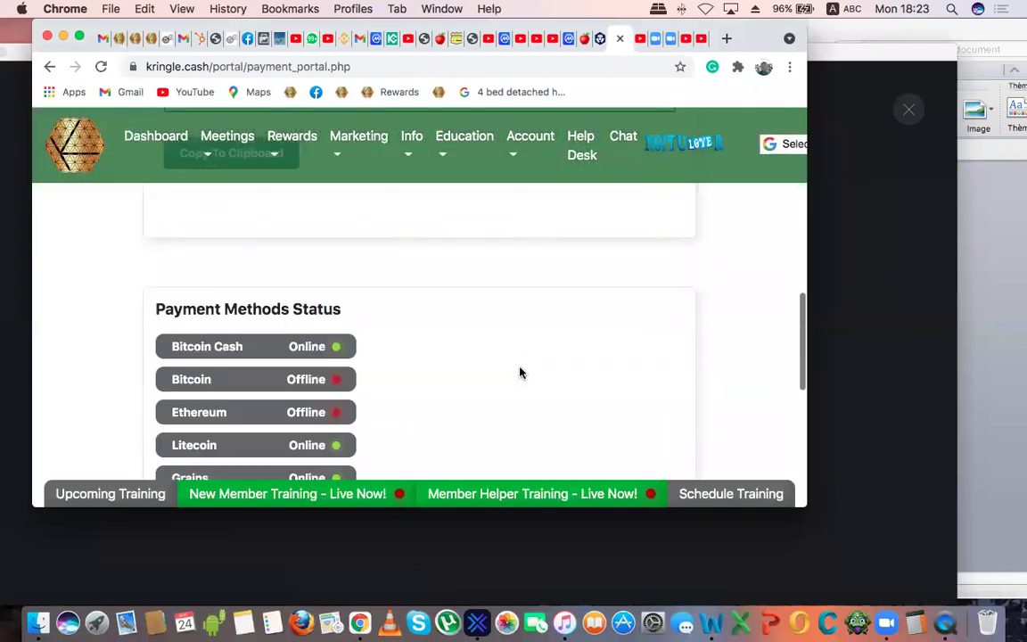
pyautogui.scroll(-4, 521, 373)
pyautogui.scroll(-1, 522, 372)
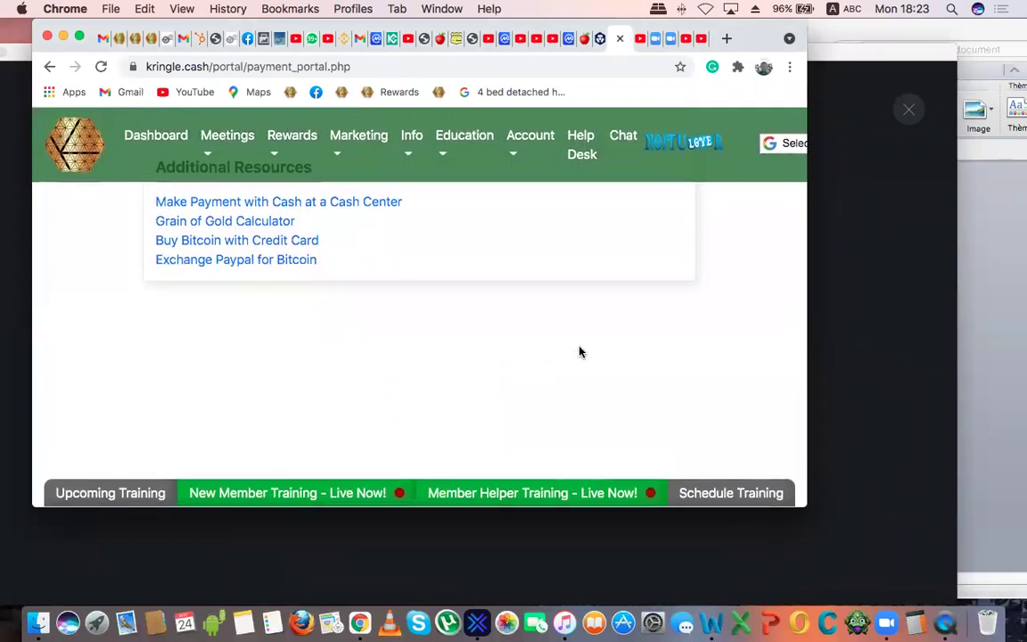
pyautogui.scroll(3, 553, 367)
pyautogui.scroll(3, 553, 368)
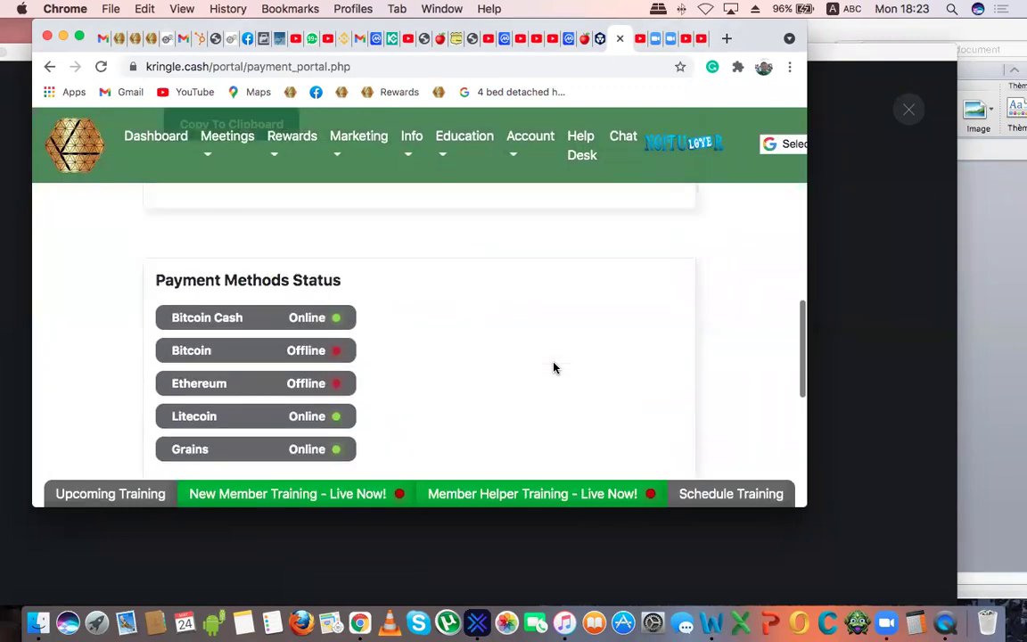
pyautogui.scroll(2, 553, 367)
pyautogui.scroll(2, 557, 368)
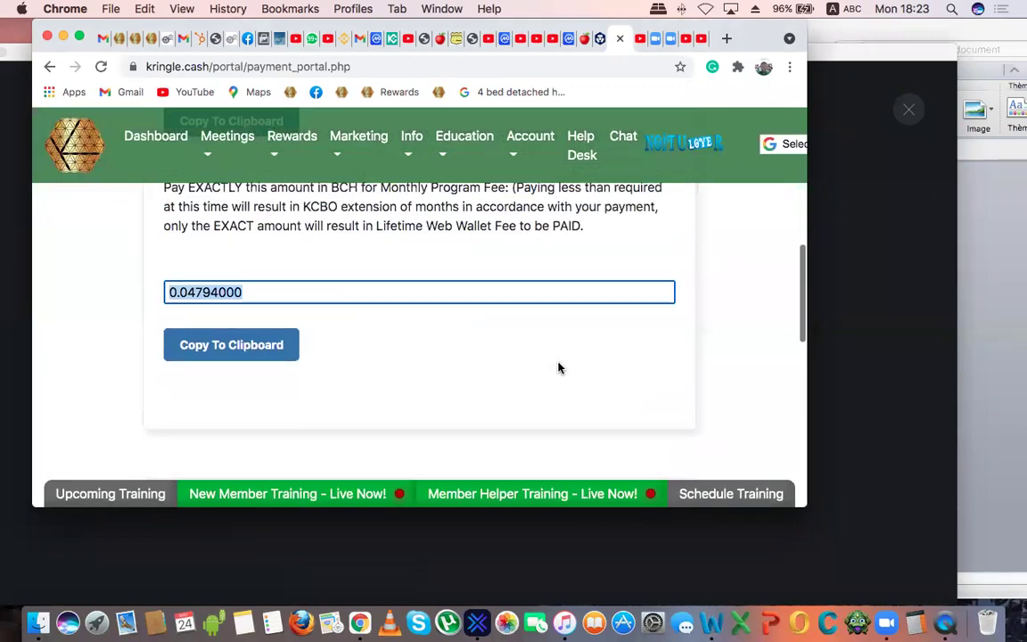
pyautogui.click(628, 392)
pyautogui.scroll(-3, 636, 402)
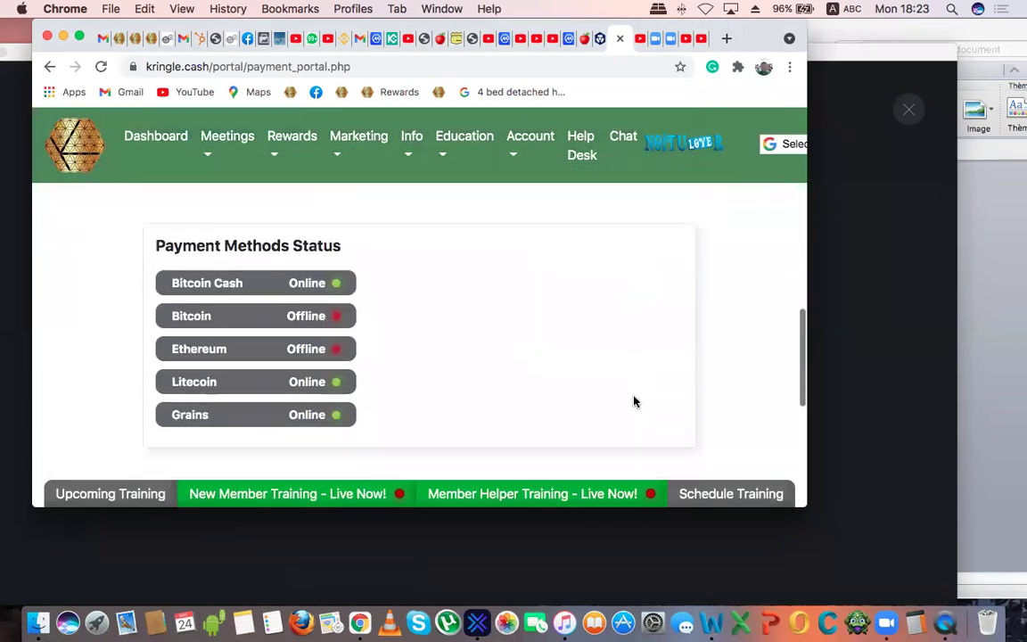
pyautogui.scroll(-3, 634, 401)
pyautogui.scroll(-1, 634, 401)
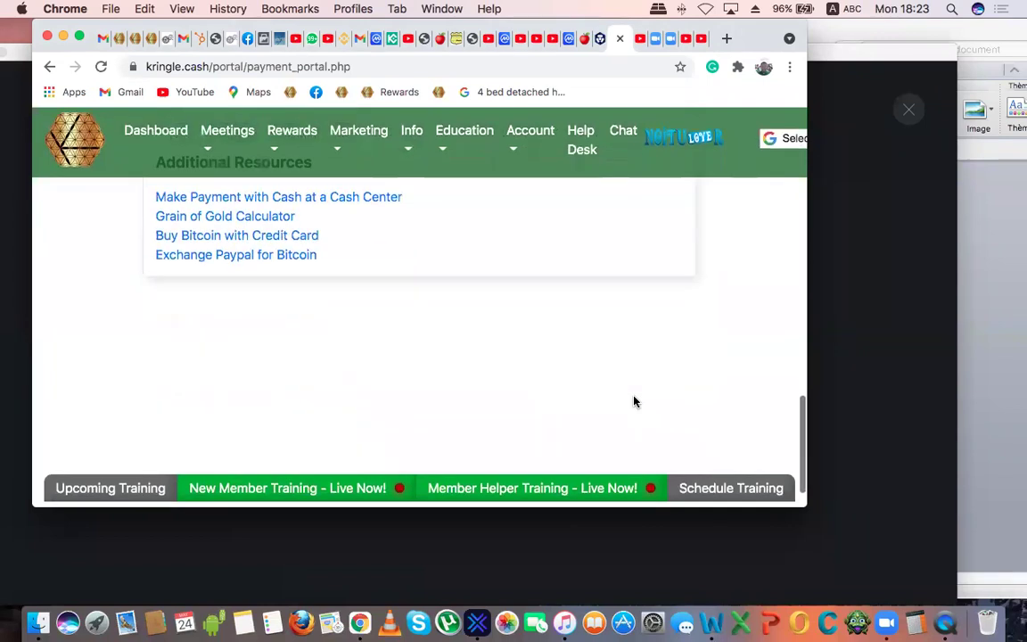
pyautogui.scroll(2, 634, 402)
pyautogui.scroll(2, 634, 401)
pyautogui.scroll(2, 634, 401)
pyautogui.scroll(2, 634, 401)
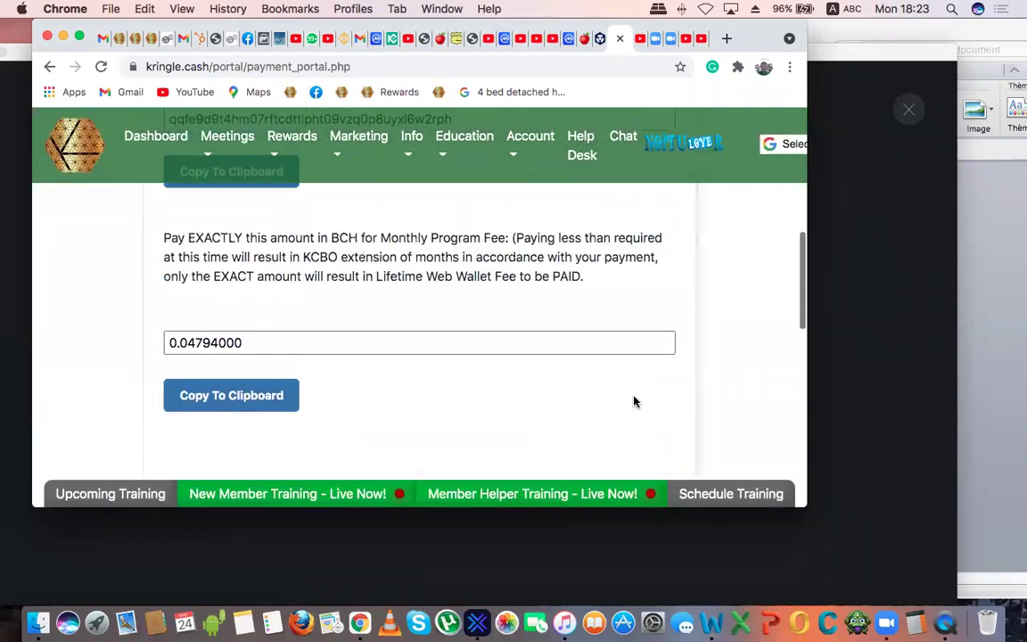
pyautogui.scroll(2, 634, 401)
pyautogui.scroll(2, 634, 402)
pyautogui.scroll(2, 635, 402)
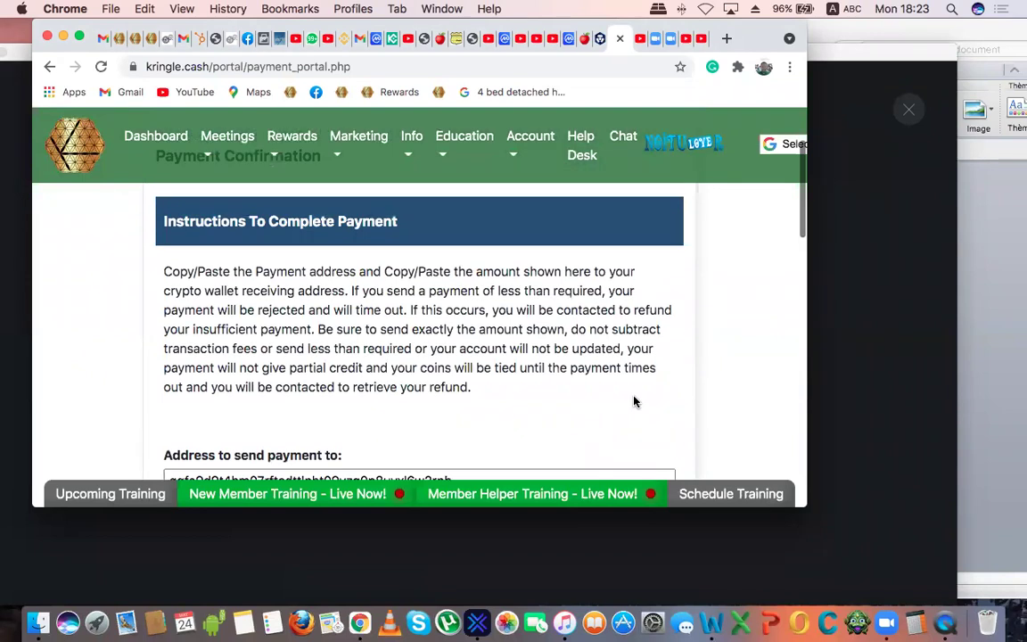
pyautogui.scroll(2, 634, 401)
pyautogui.scroll(1, 634, 401)
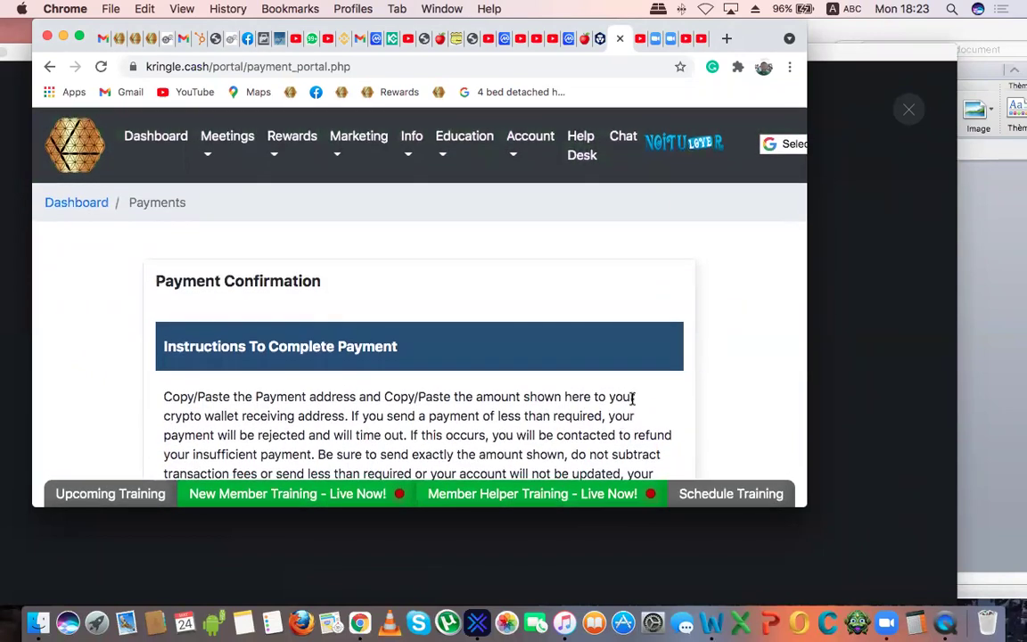
pyautogui.scroll(-1, 542, 424)
pyautogui.scroll(-3, 544, 428)
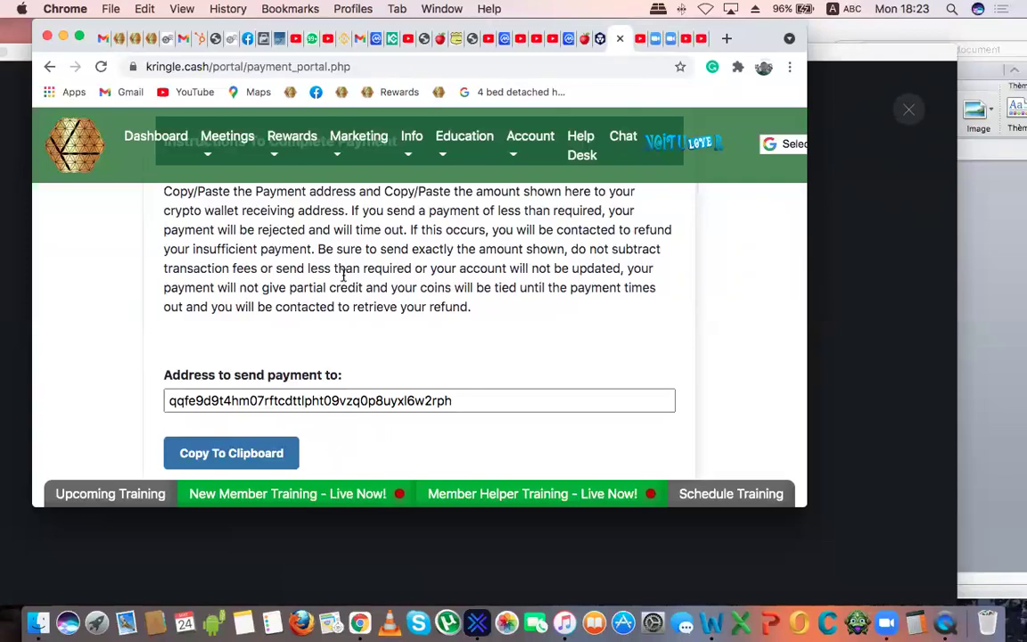
# - Go to the Dashboard from the top navigation bar
pyautogui.click(153, 135)
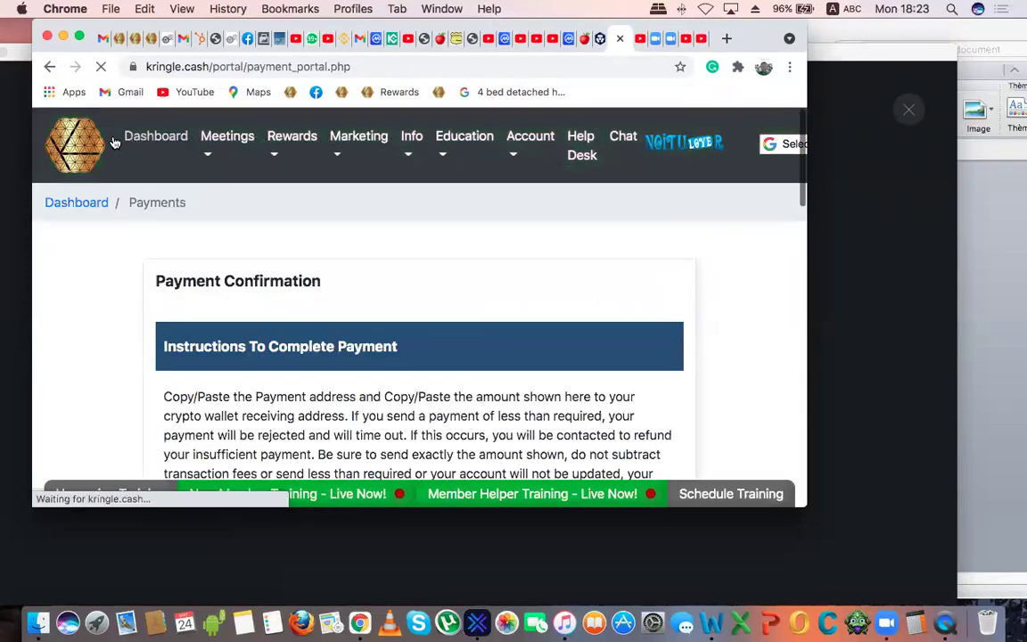